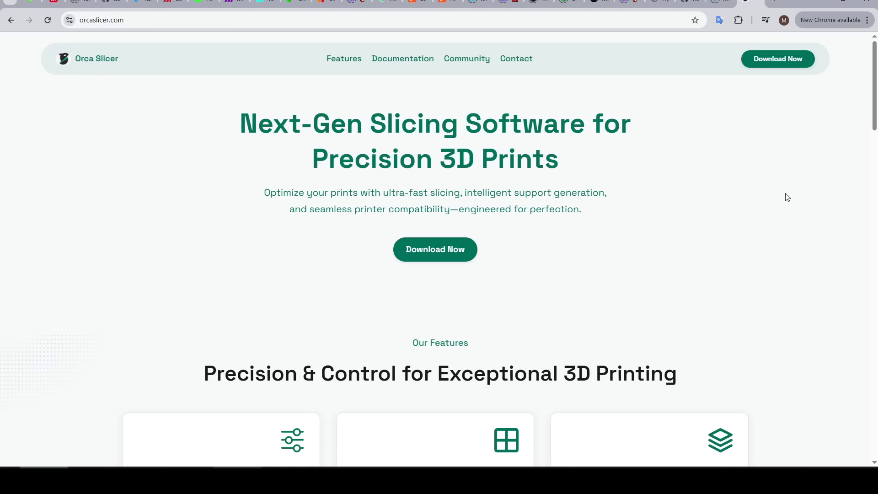
Go back from orcaslicer.com to the OrcaSlicer GitHub README
key("alt+Left")
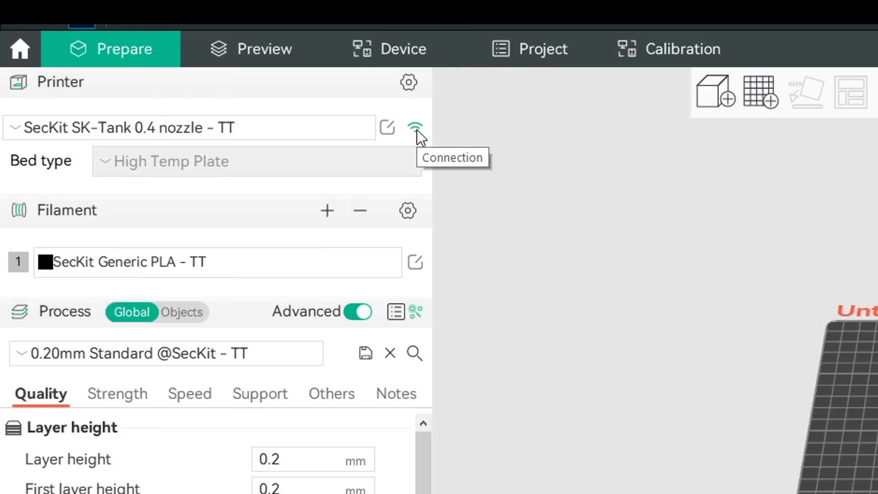
Check the printer connection, then generate a 0–2 mm retraction tower in 0.1 mm steps
left_click(416, 129)
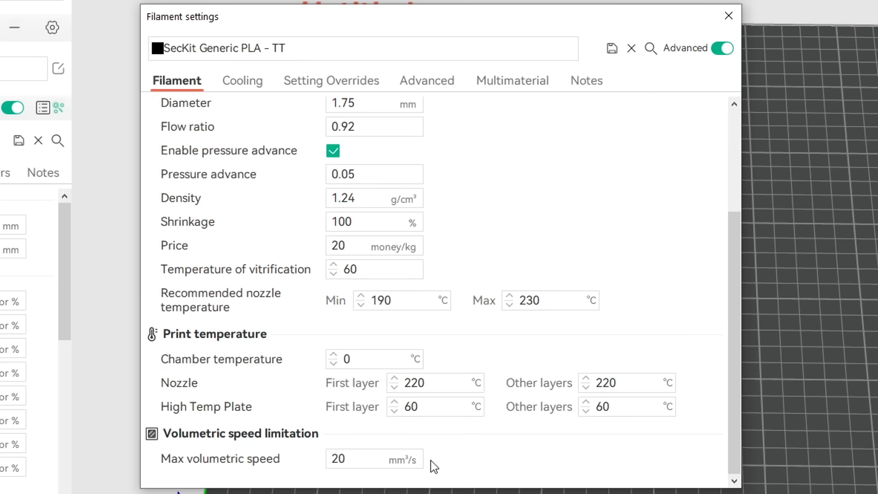
left_click(242, 81)
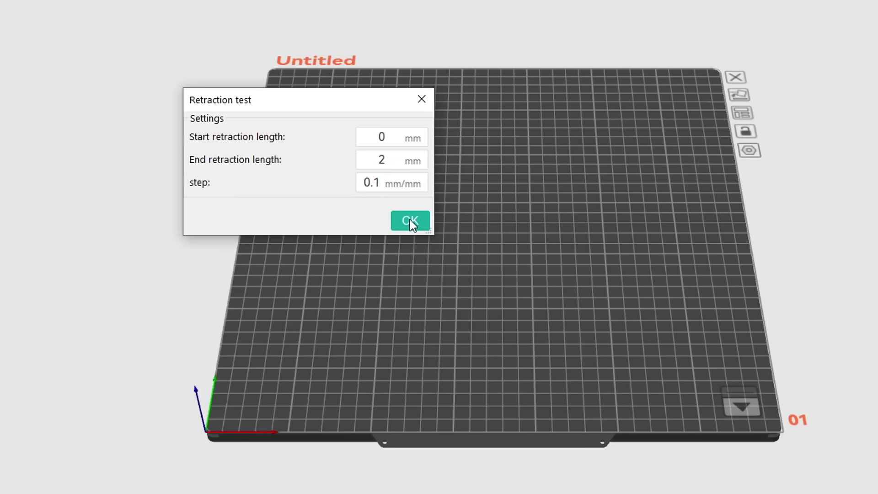
left_click(410, 219)
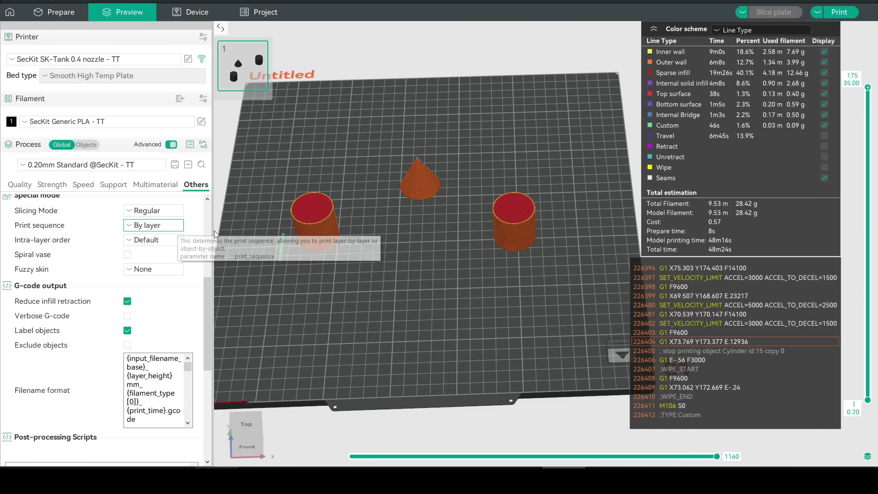
Show only the first layer, then switch Print sequence to By object
mouse_move(869, 89)
left_click_drag(871, 91, 868, 194)
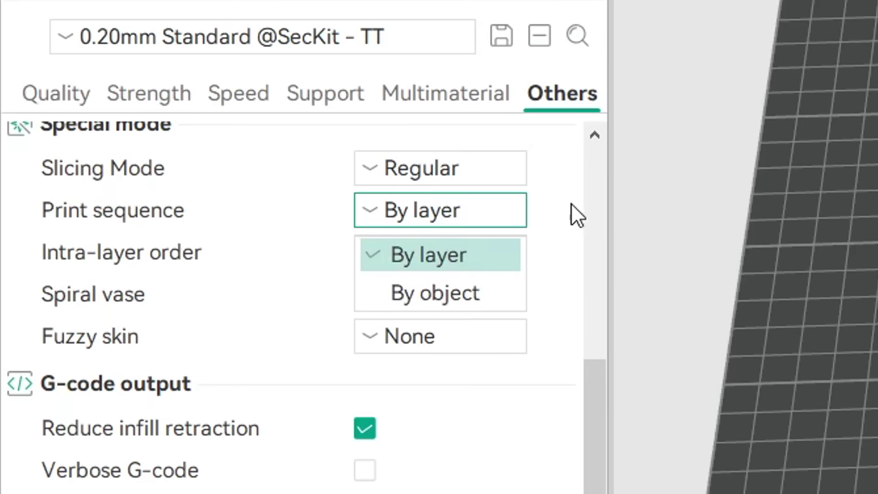
left_click(495, 292)
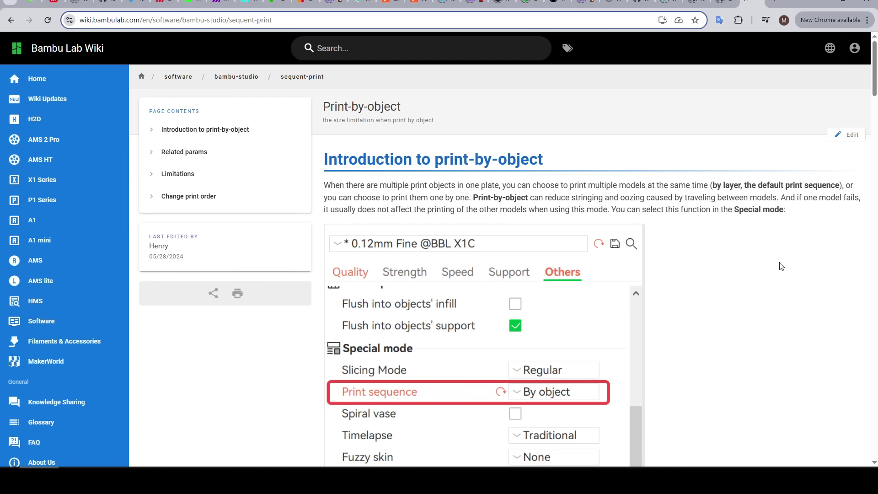
Scroll the Print-by-object wiki page down to its Related params section
scroll(780, 263, "down", 8)
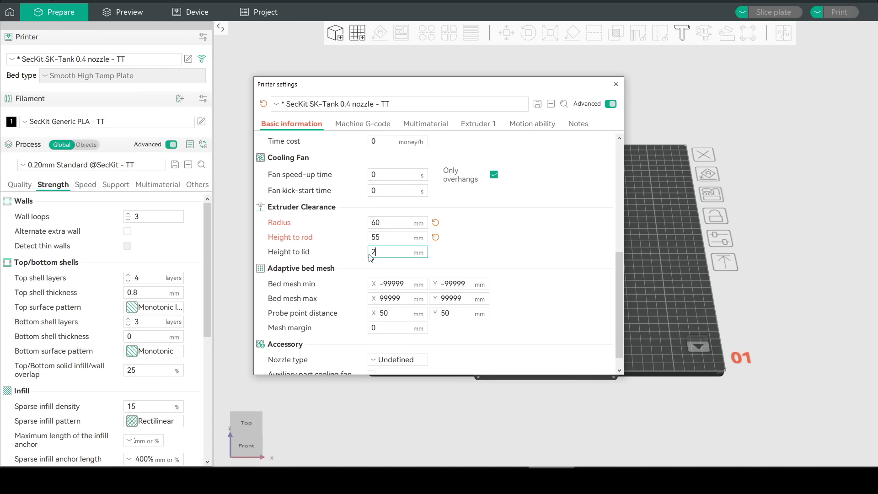
Enter 200 mm for height to lid, keep printable height at 400, and save the printer preset
type("00")
key("Return")
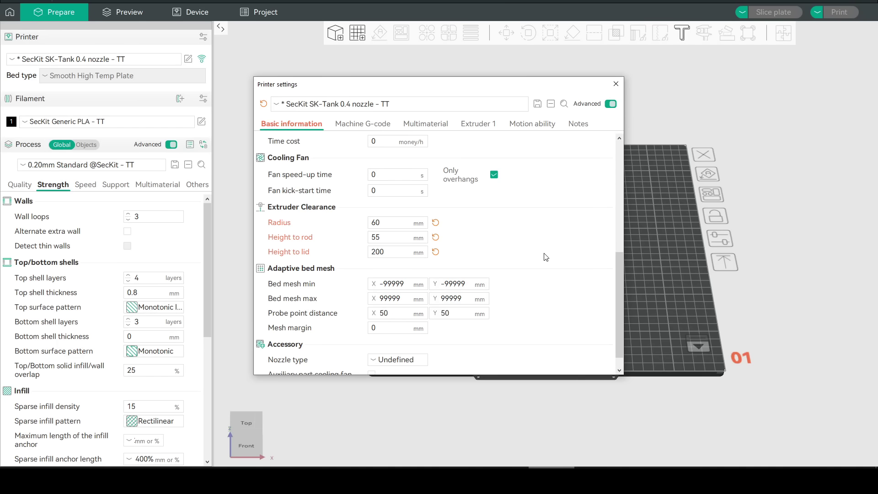
scroll(545, 257, "up", 8)
left_click(390, 187)
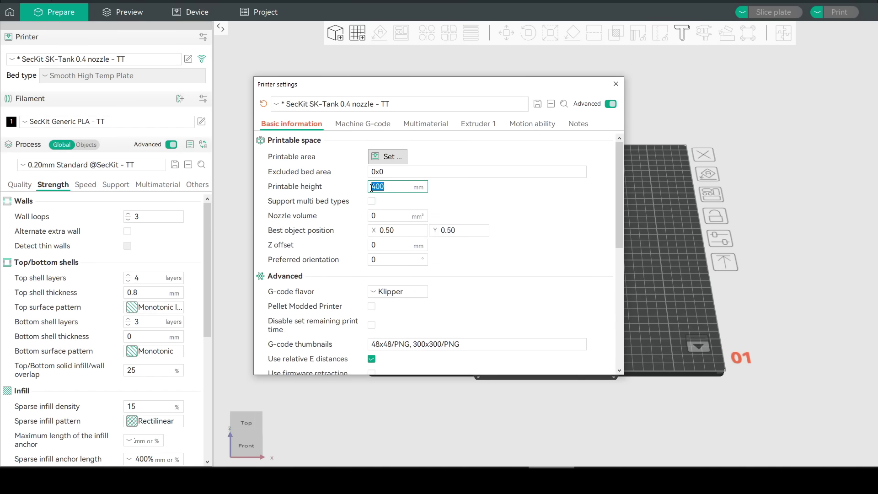
left_click(527, 201)
key("ctrl+s")
left_click(468, 262)
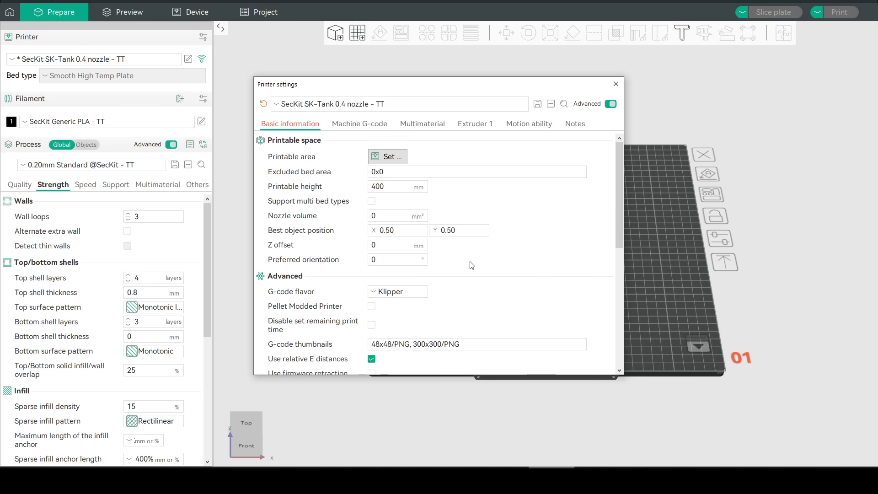
Close the printer settings and set Print sequence to By object
left_click(616, 83)
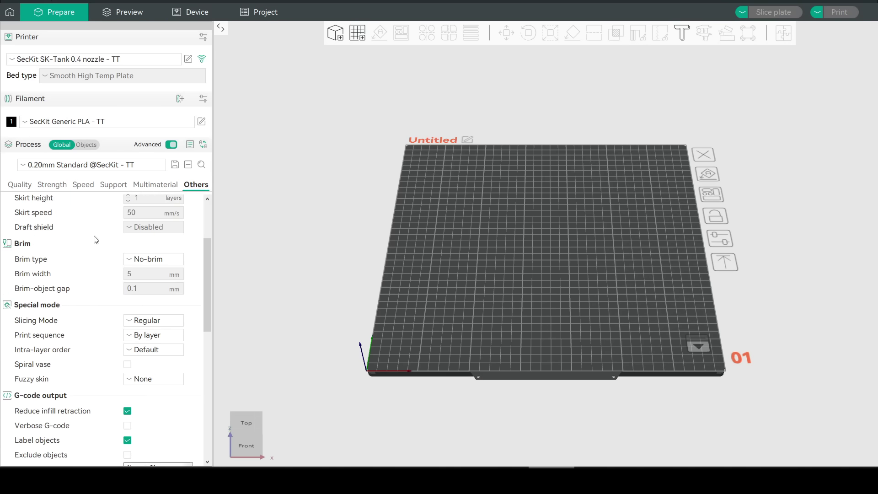
left_click(160, 328)
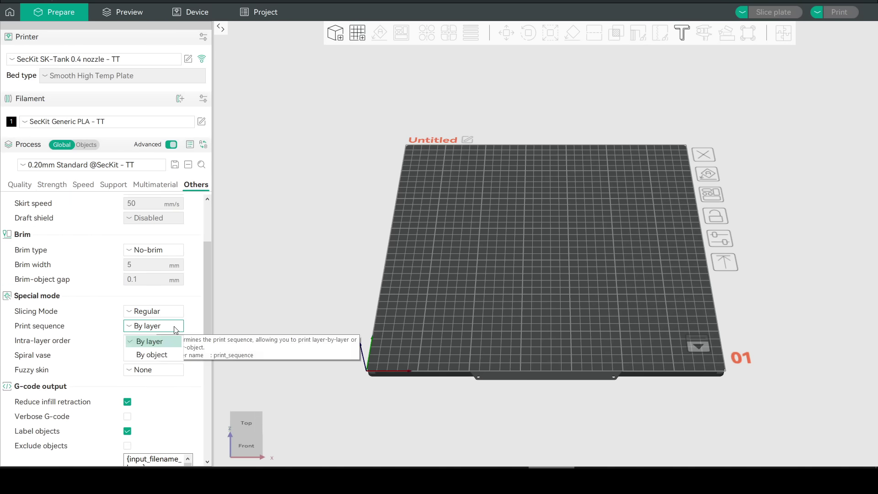
left_click(156, 355)
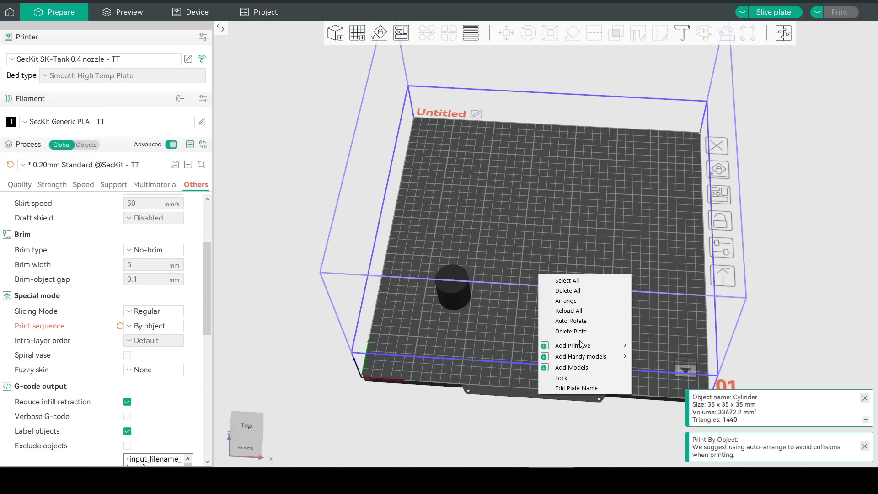
Add a second cylinder, arrange the cone and cylinders clear of each other, and slice the plate
mouse_move(585, 346)
left_click(656, 357)
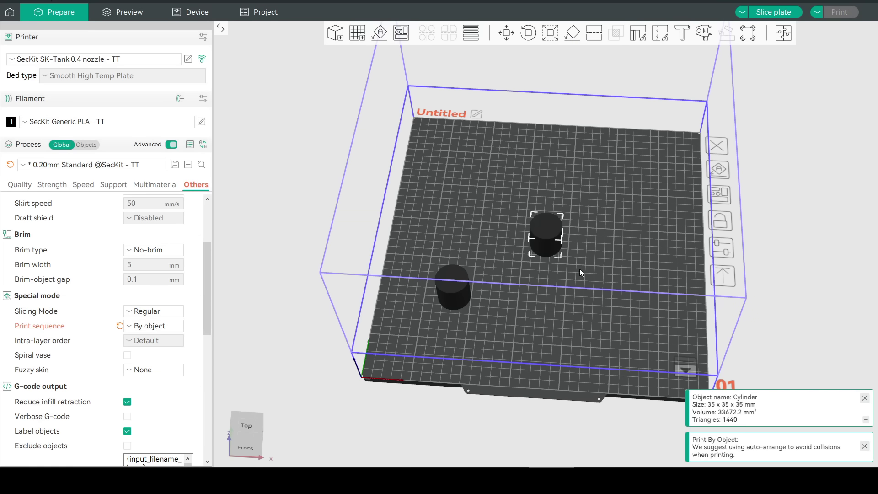
left_click_drag(546, 238, 521, 270)
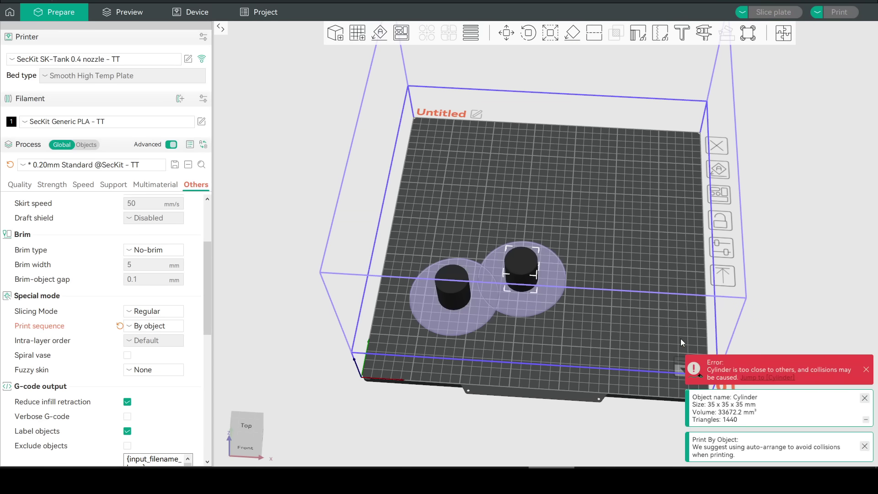
left_click_drag(523, 267, 591, 230)
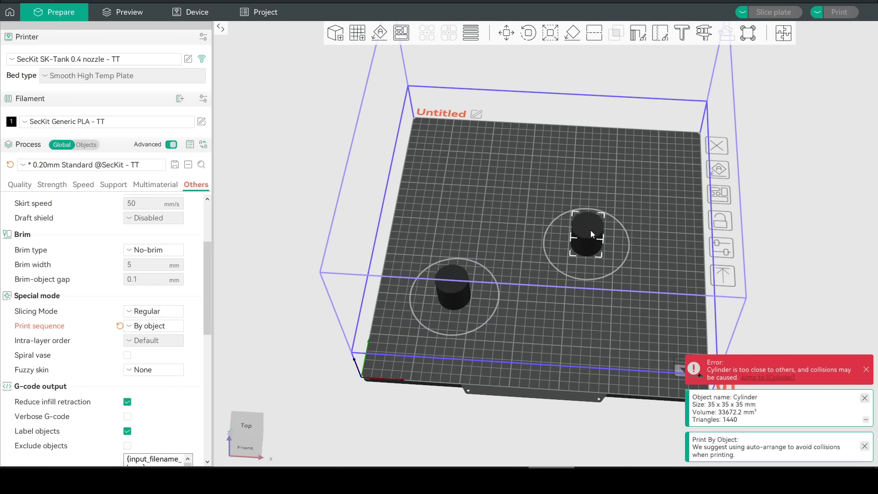
left_click_drag(460, 268, 468, 240)
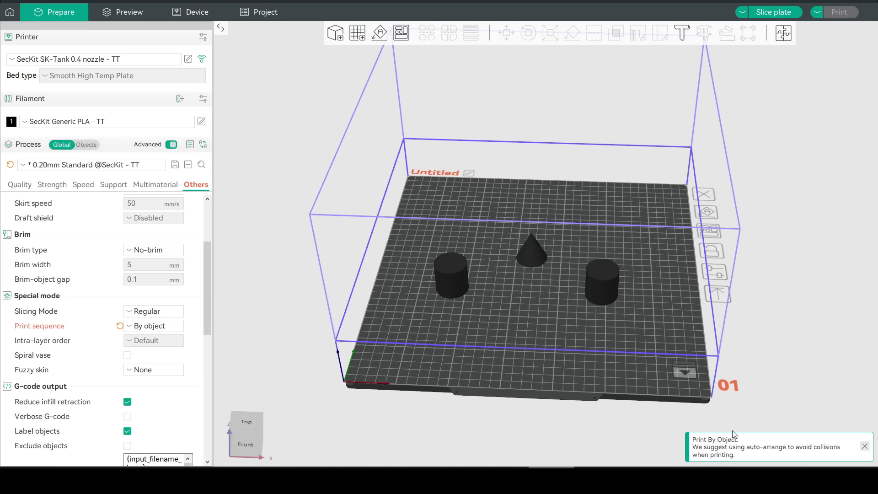
left_click(708, 236)
left_click_drag(498, 229, 528, 243)
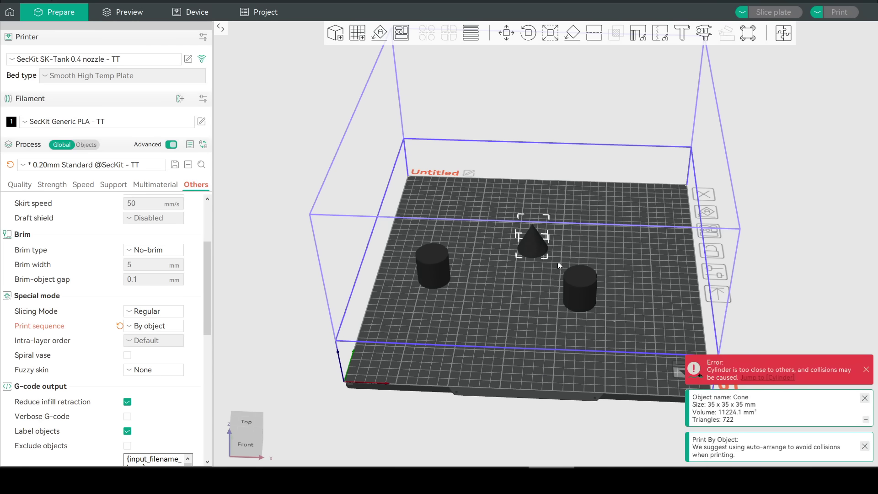
left_click(773, 12)
left_click_drag(857, 96, 869, 30)
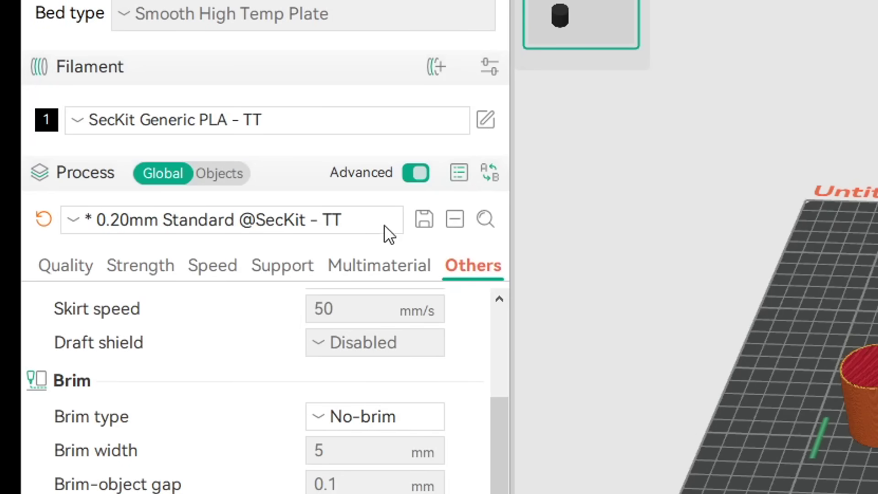
Move the Cone to the end of the object print order and show all sliced layers
left_click(227, 174)
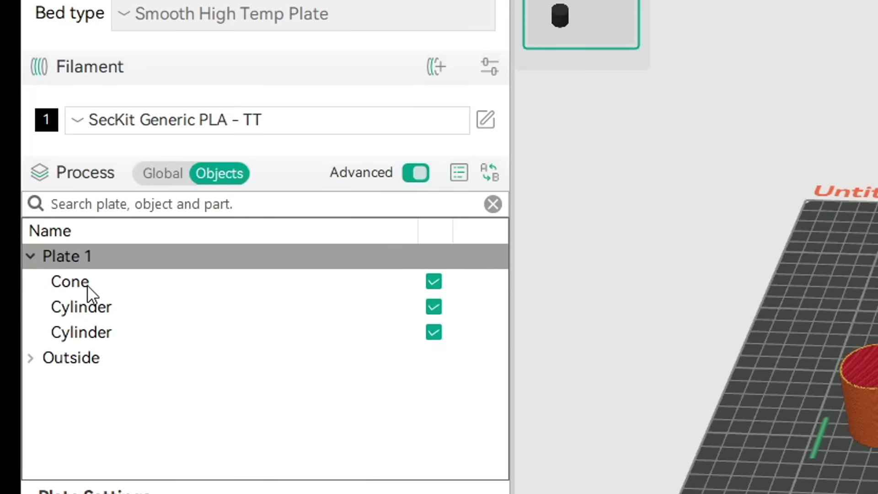
left_click_drag(87, 285, 132, 342)
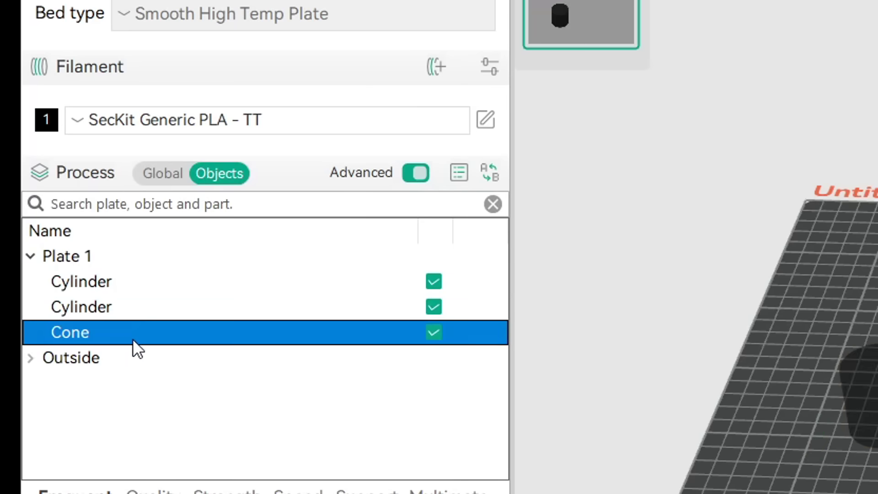
left_click_drag(871, 341, 869, 87)
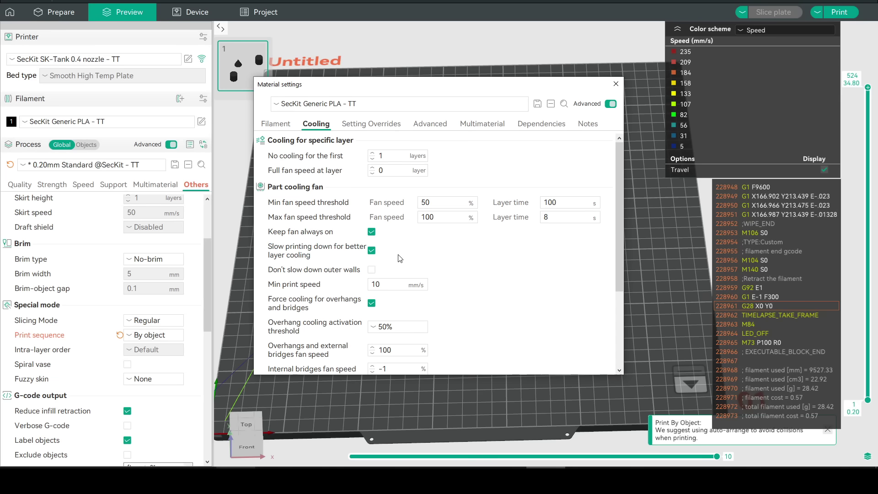
Close the filament cooling settings dialog
key("Escape")
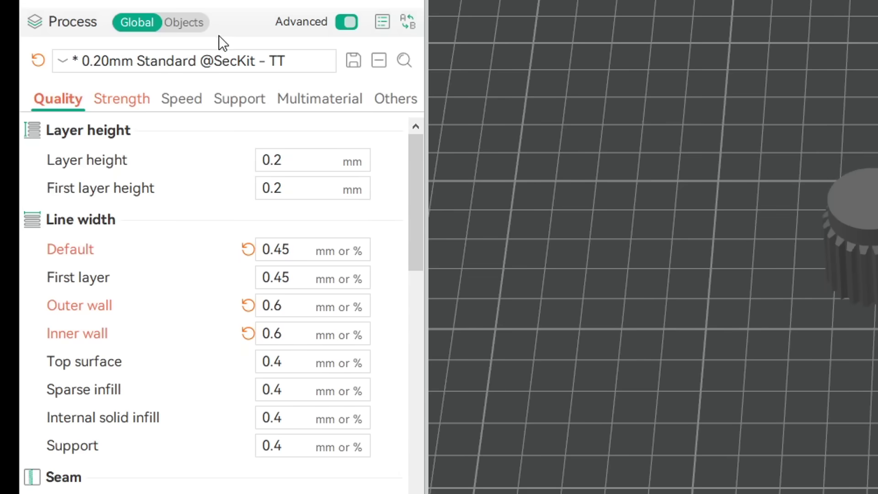
Review the first drive shaft's Quality, Strength, Speed, Support, Multimaterial and Others settings
left_click(190, 24)
left_click(186, 111)
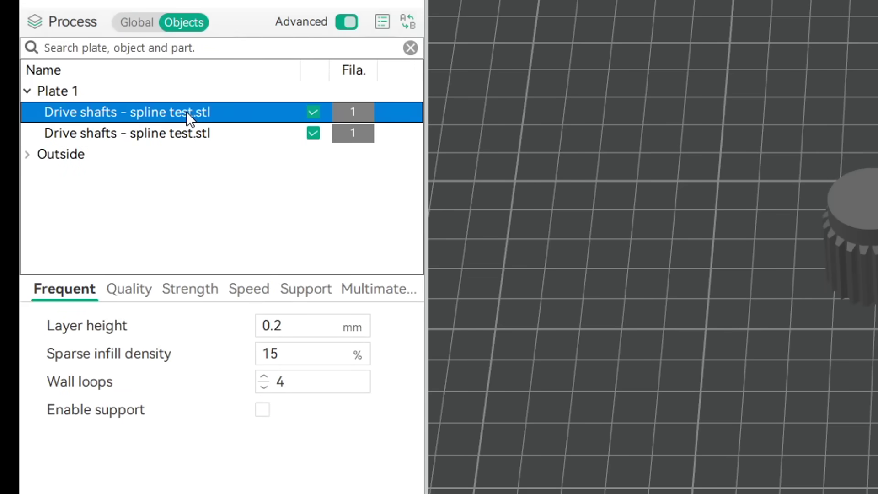
left_click(137, 288)
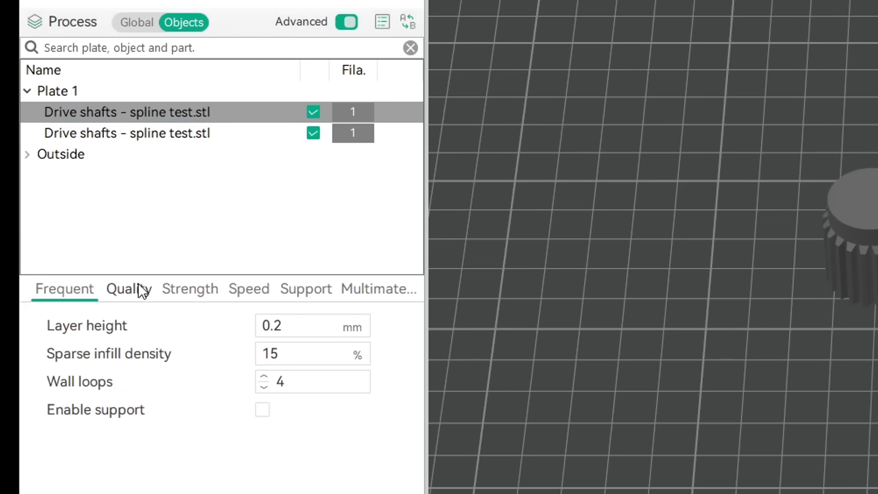
left_click(188, 287)
left_click(250, 289)
left_click(307, 289)
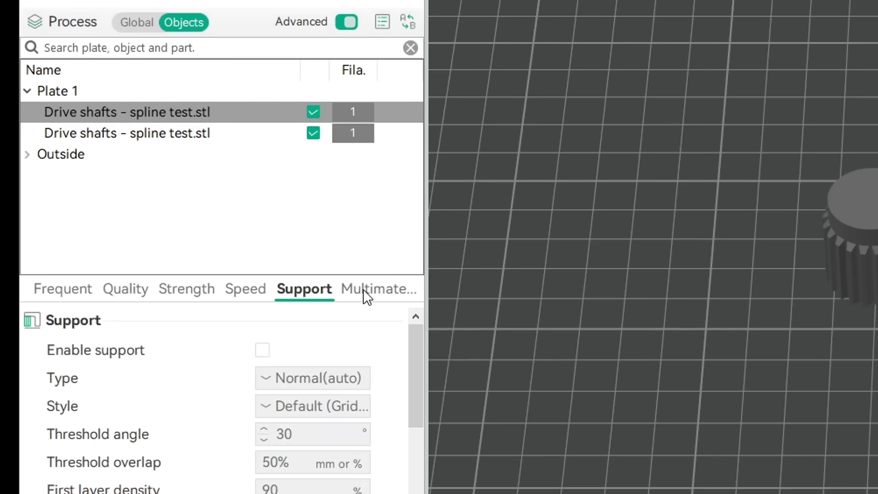
left_click(366, 289)
left_click(390, 289)
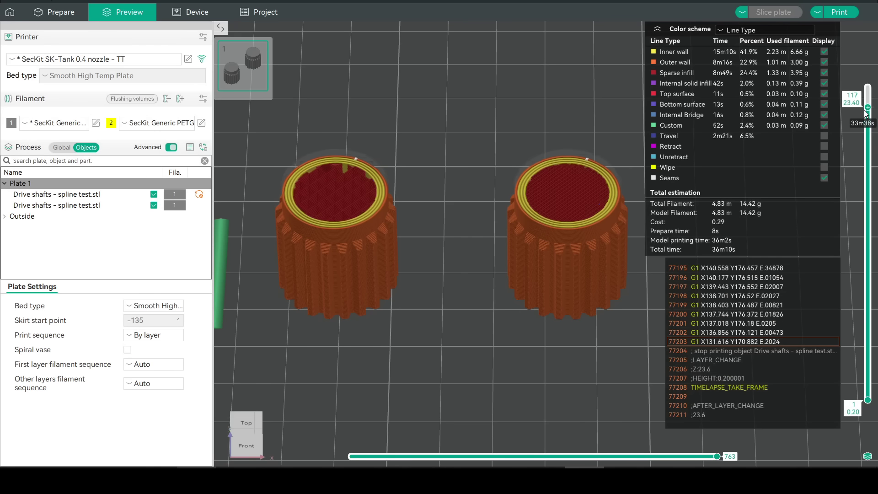
left_click_drag(869, 138, 872, 260)
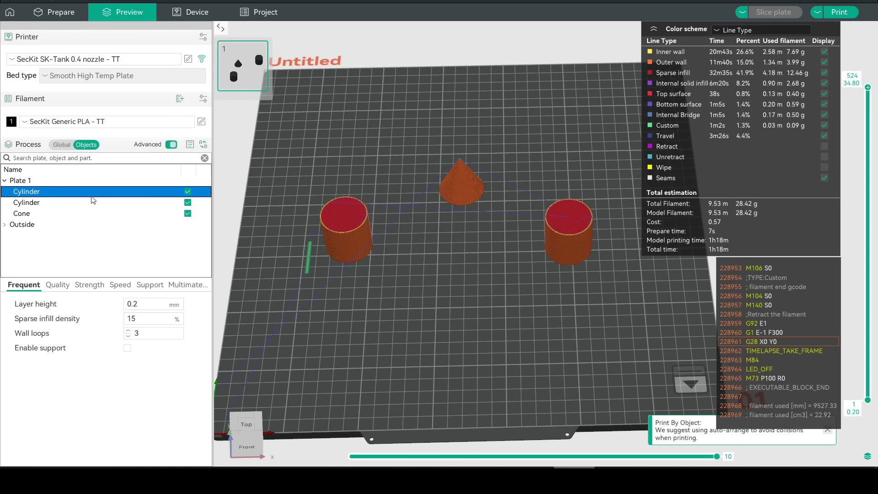
Select the cylinders and the Cone, then review the first Cylinder's strength settings
left_click(63, 204)
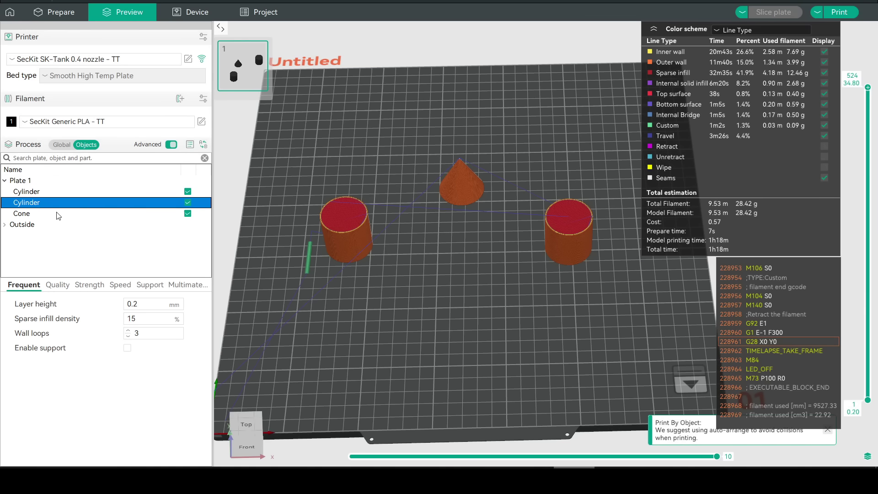
left_click(55, 215)
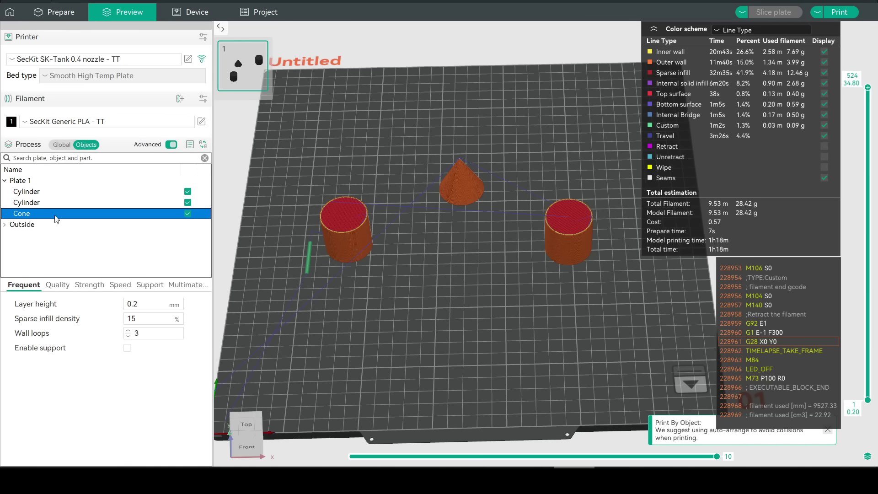
left_click(61, 192)
left_click(88, 284)
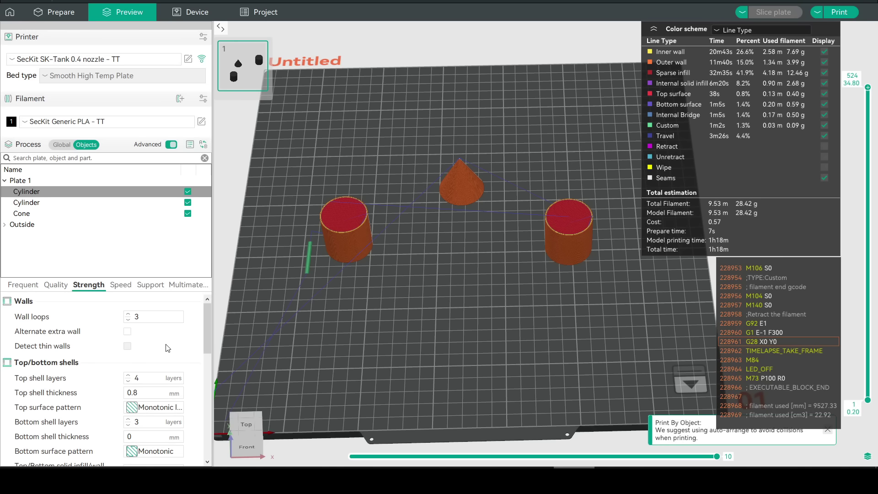
scroll(173, 359, "down", 5)
scroll(174, 358, "down", 1)
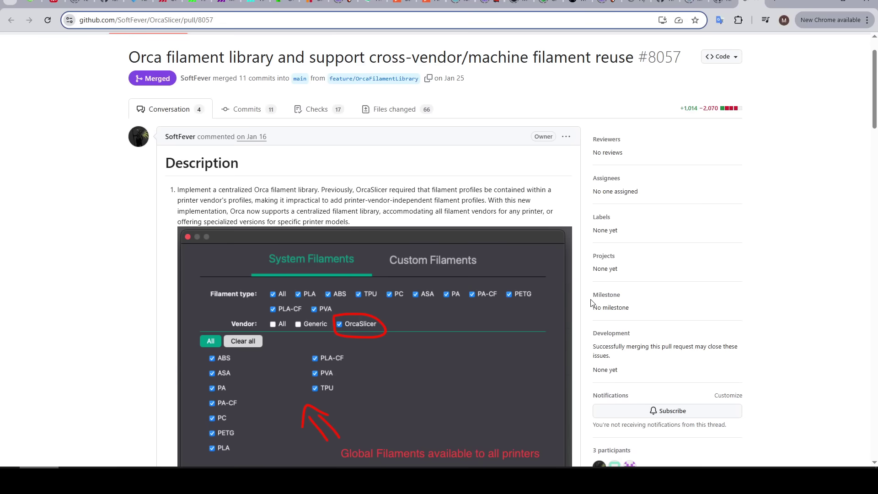
scroll(593, 301, "down", 1)
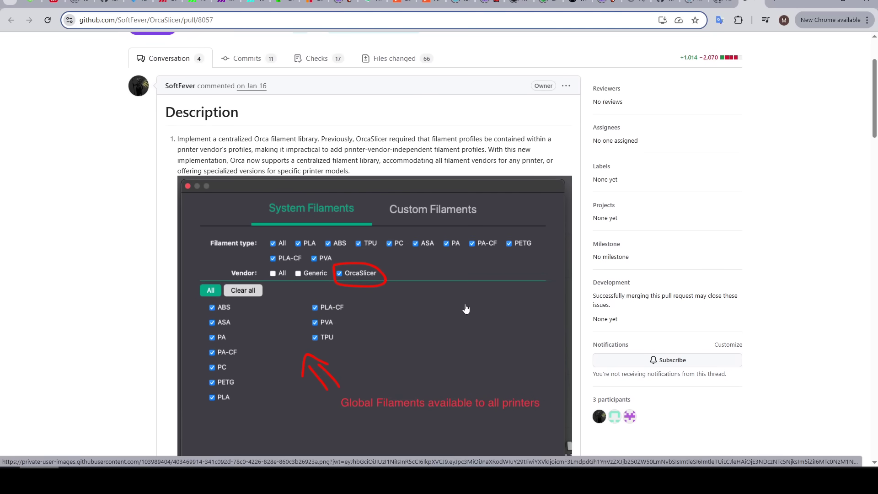
scroll(502, 312, "down", 1)
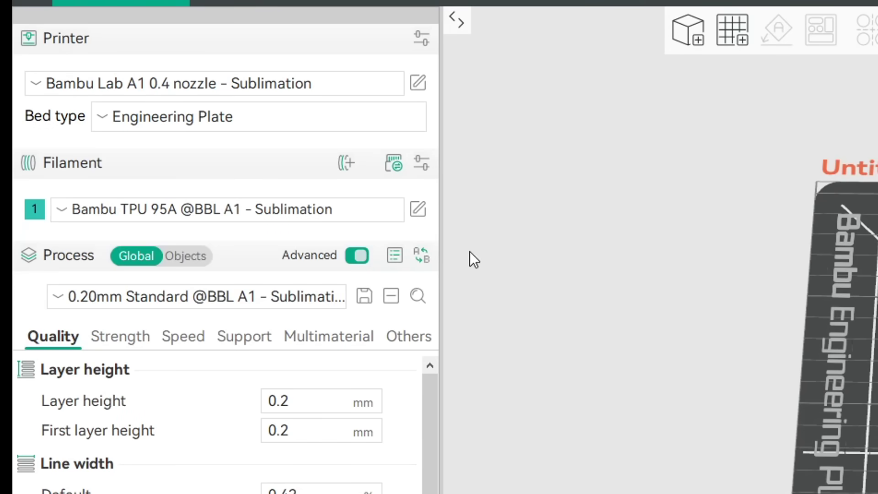
Change the printer preset and browse the custom filament presets to pick X3D PETG
left_click(418, 211)
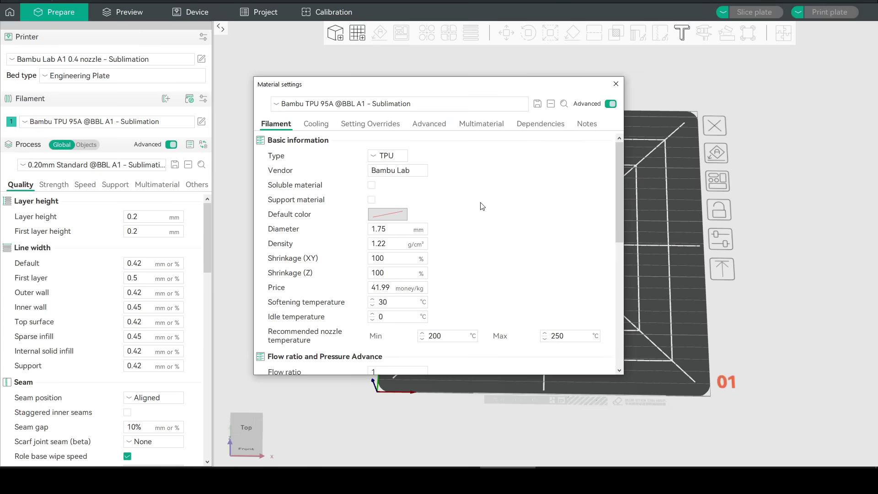
left_click(101, 59)
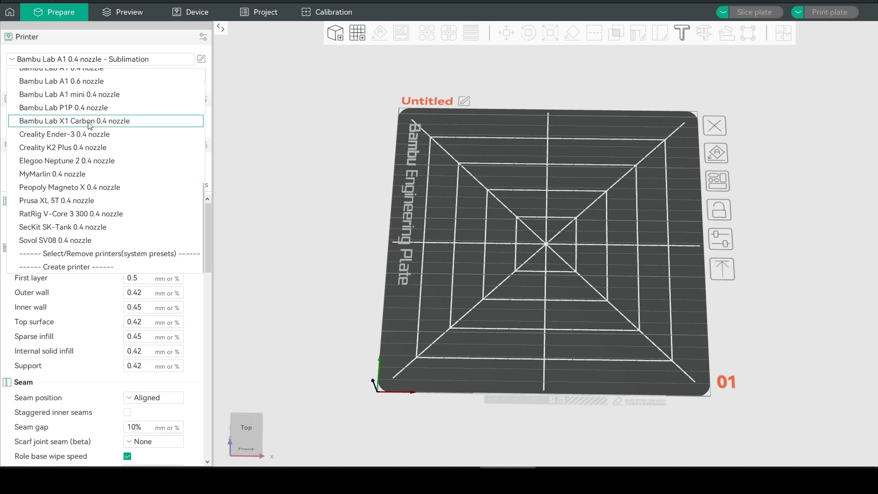
left_click(83, 94)
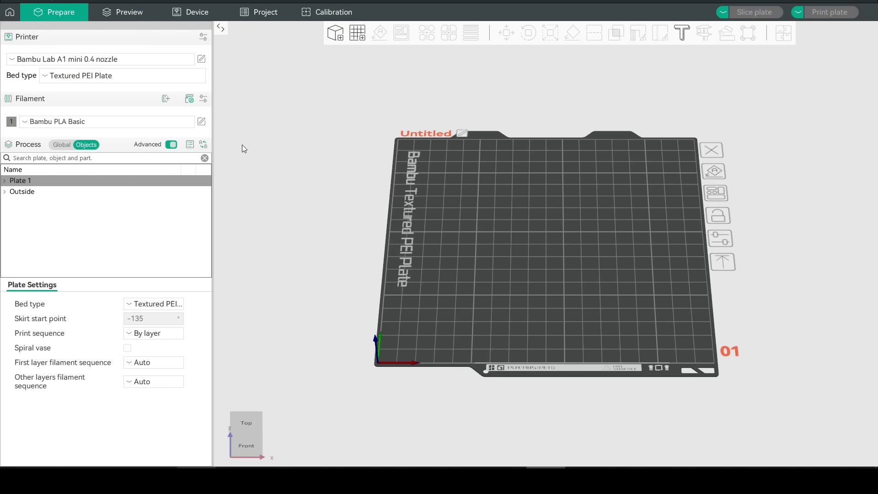
left_click(175, 121)
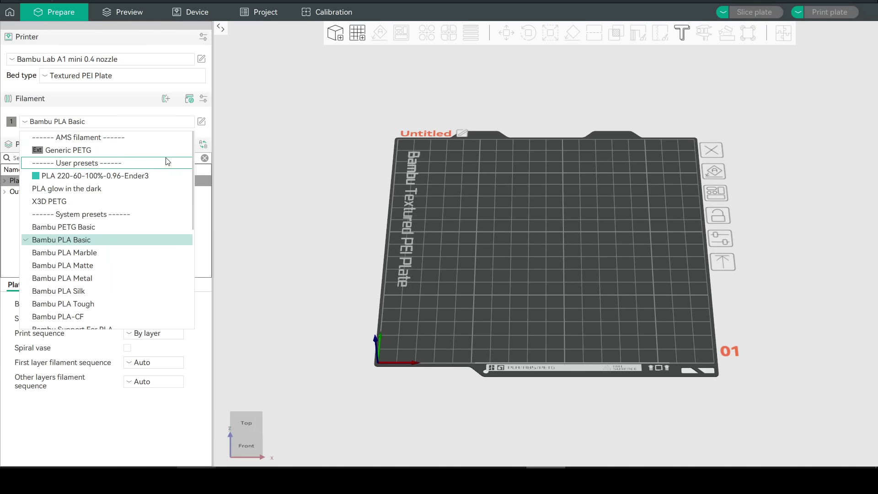
scroll(168, 190, "down", 10)
left_click(68, 323)
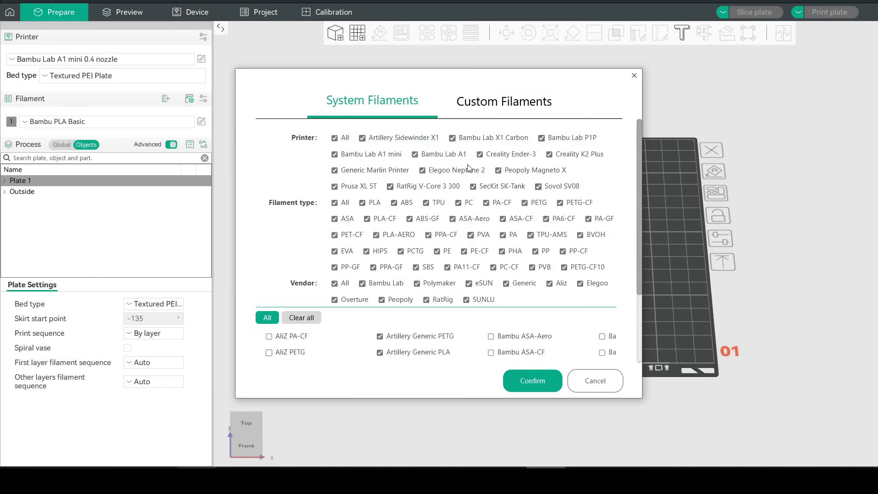
scroll(465, 188, "down", 5)
scroll(462, 194, "up", 4)
left_click(477, 101)
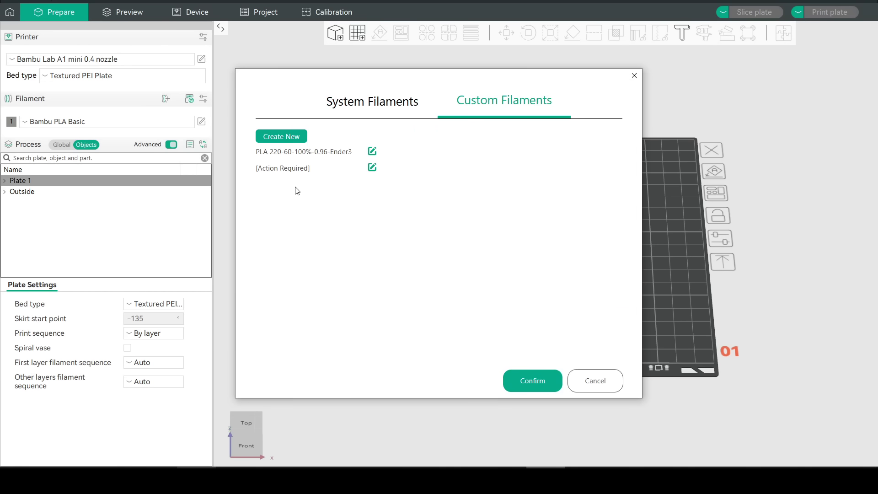
key("alt+Tab")
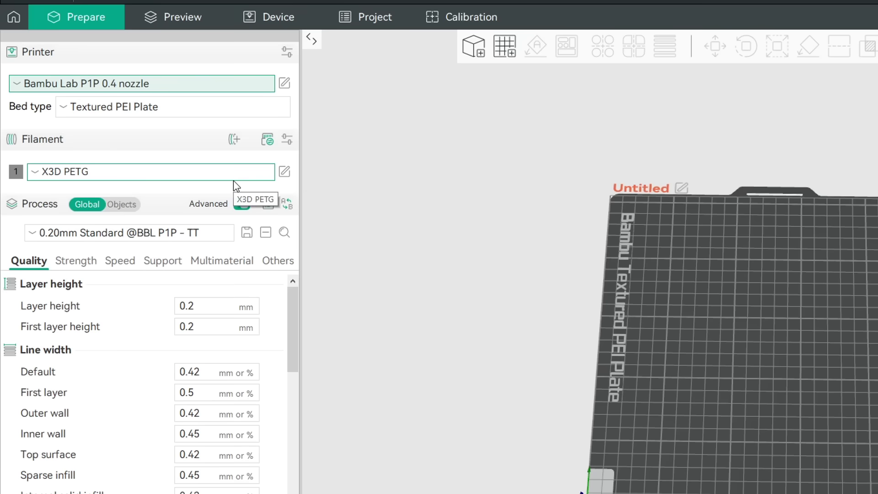
Set X3D PETG's compatible machine to All in its dependencies and save the preset as X3D PETG
left_click(284, 172)
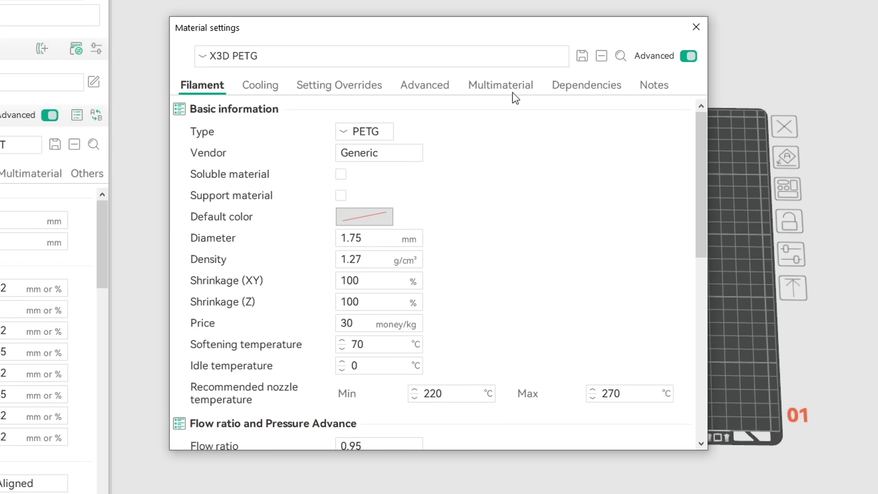
left_click(588, 95)
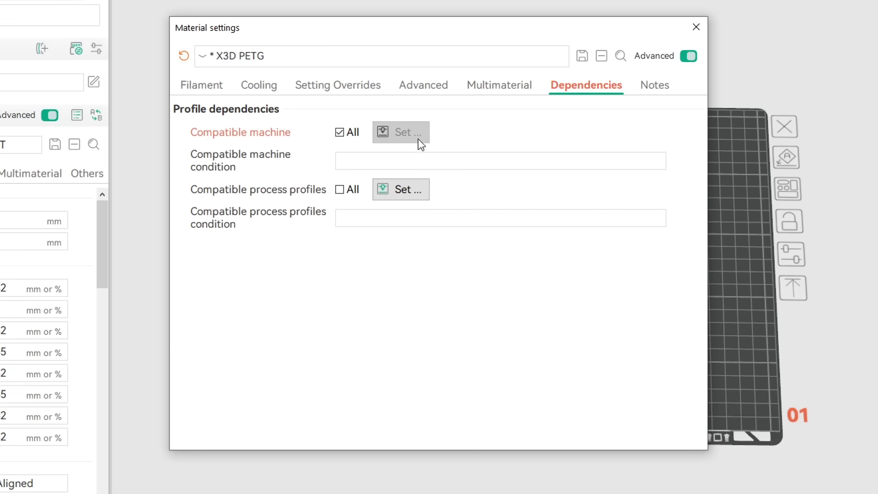
left_click(582, 55)
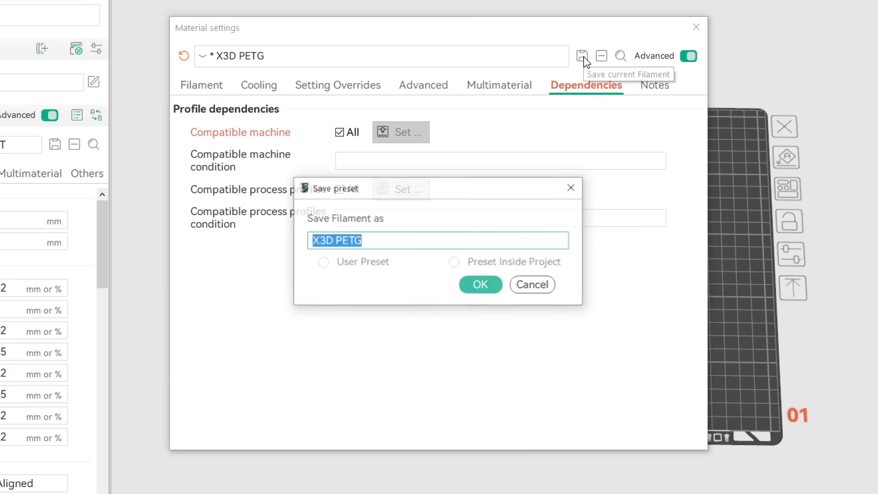
left_click(483, 285)
Switch the printer to Bambu Lab X1 Carbon 0.4 nozzle and load the X3D PETG filament
left_click(696, 28)
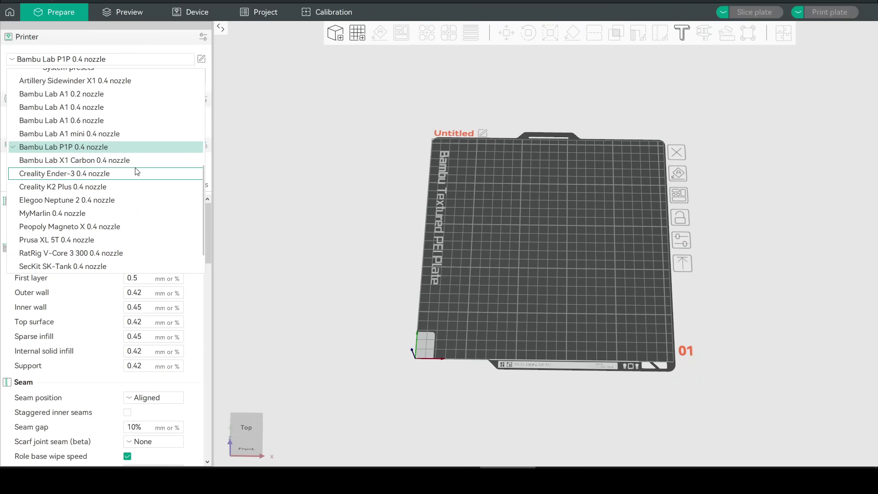
left_click(114, 161)
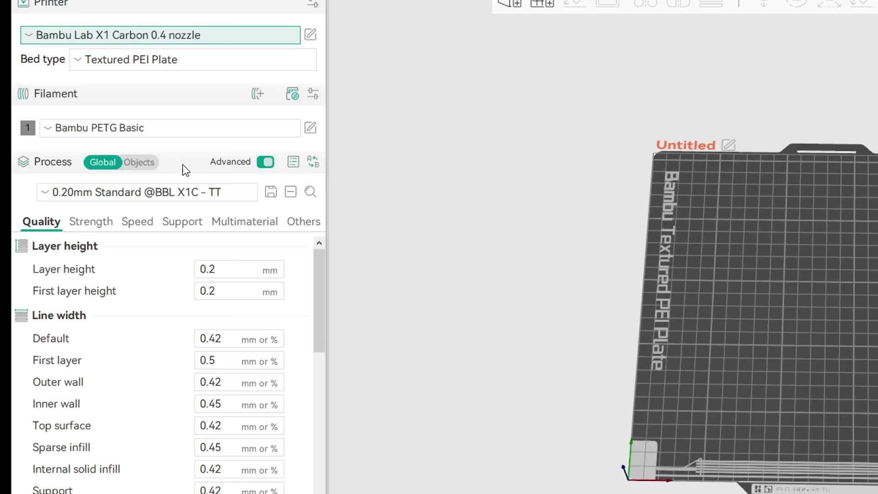
left_click(118, 121)
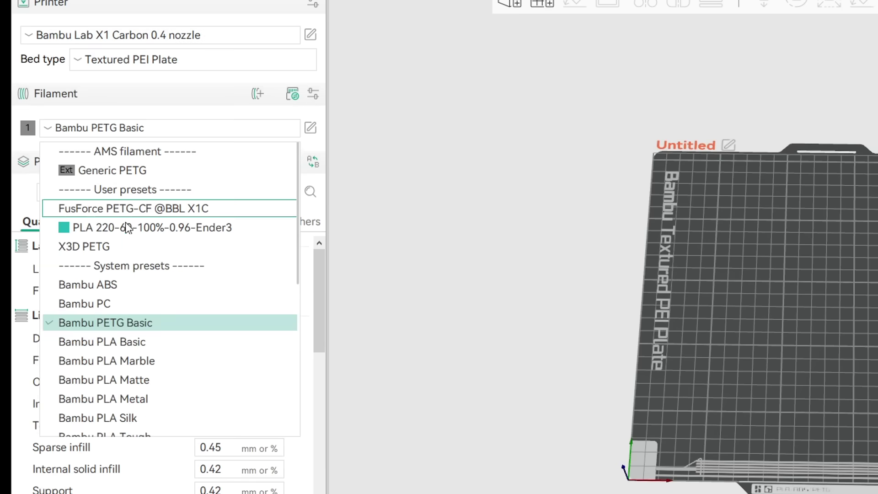
left_click(152, 246)
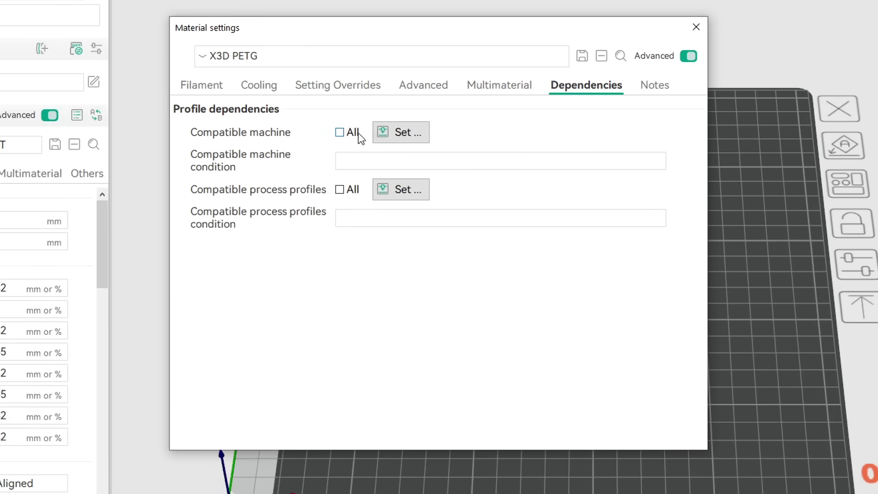
Scroll through X3D PETG's compatible printer checklist, then close it without changes
left_click(413, 133)
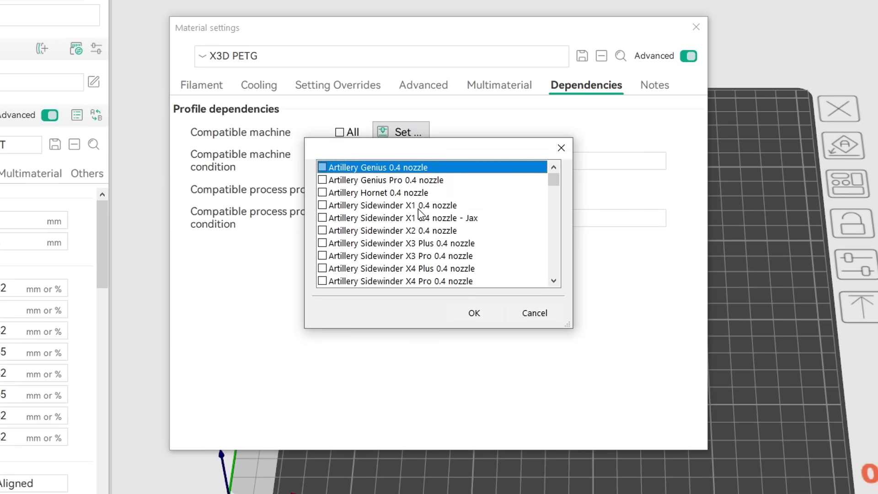
scroll(419, 208, "down", 7)
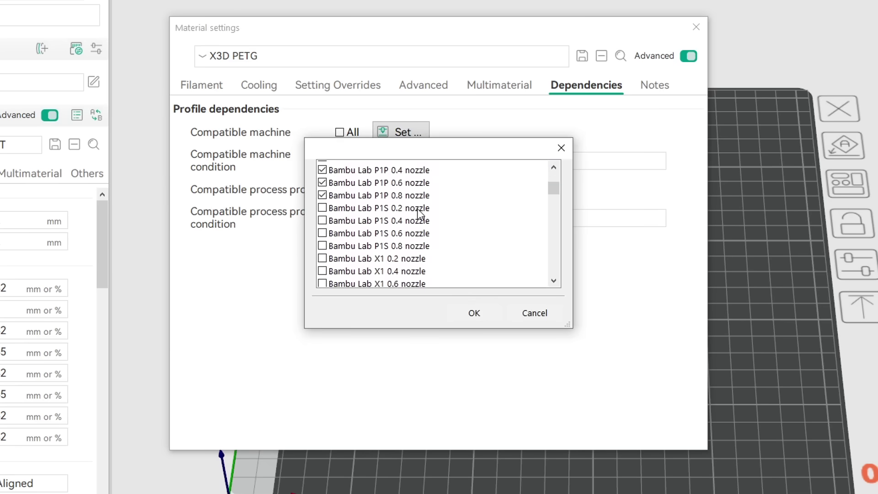
scroll(420, 213, "down", 3)
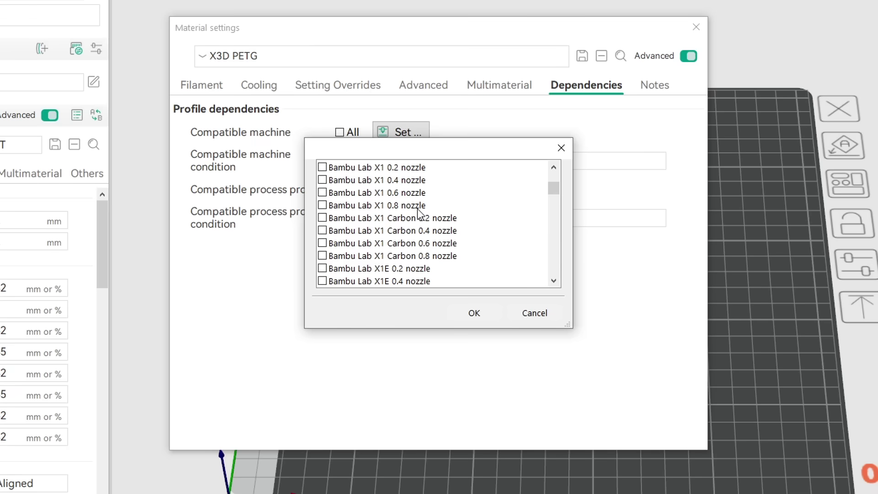
scroll(419, 214, "up", 10)
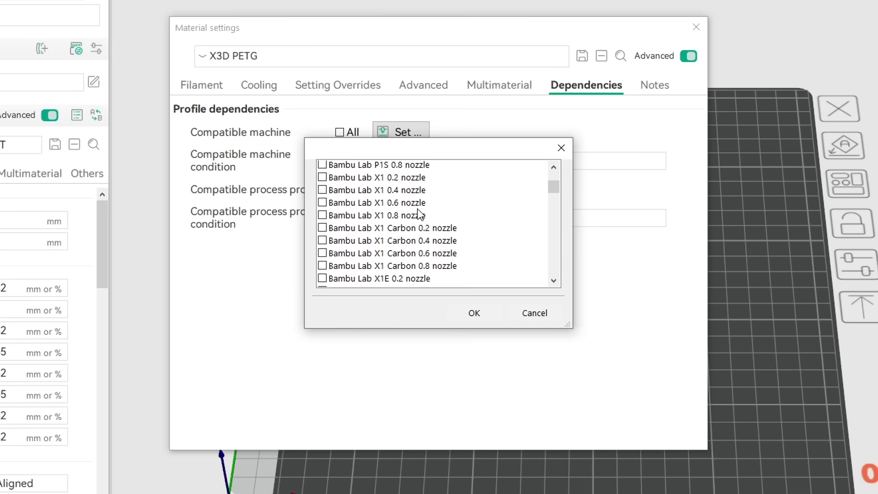
left_click_drag(551, 178, 556, 219)
key("Escape")
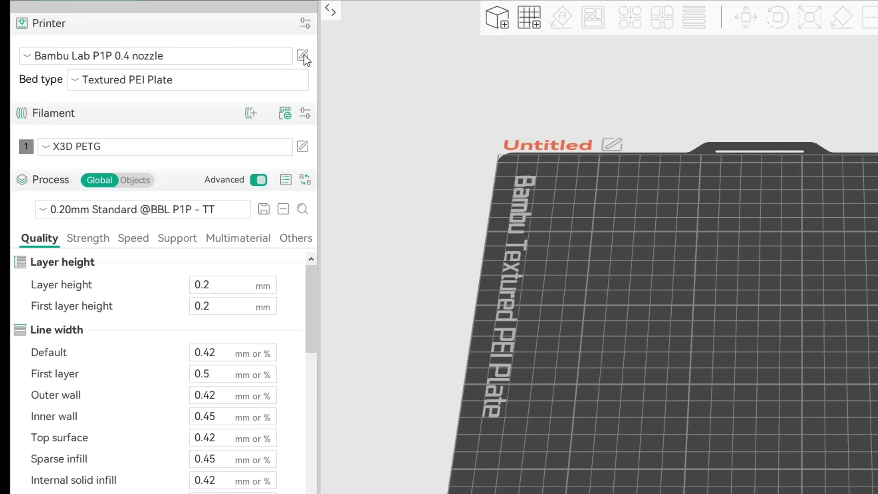
Check the P1P 0.4 nozzle printer's Extruder 1 nozzle diameter of 0.4 mm, then close its settings
left_click(303, 55)
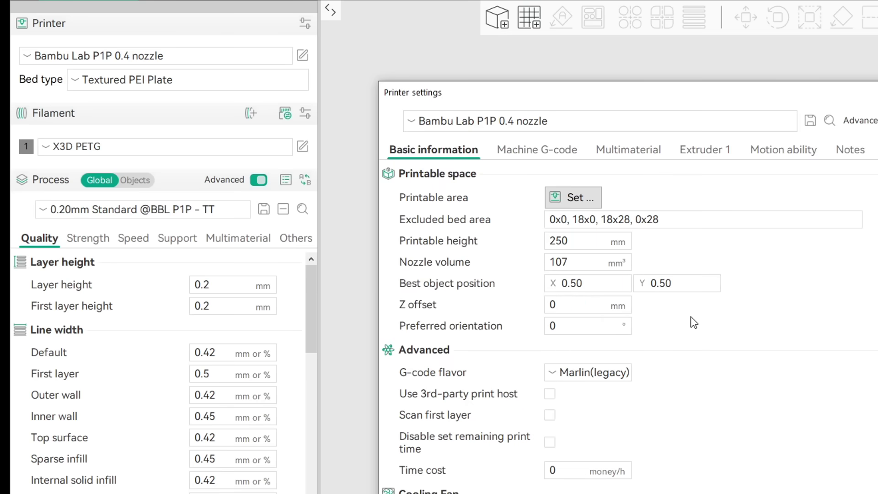
scroll(694, 322, "down", 5)
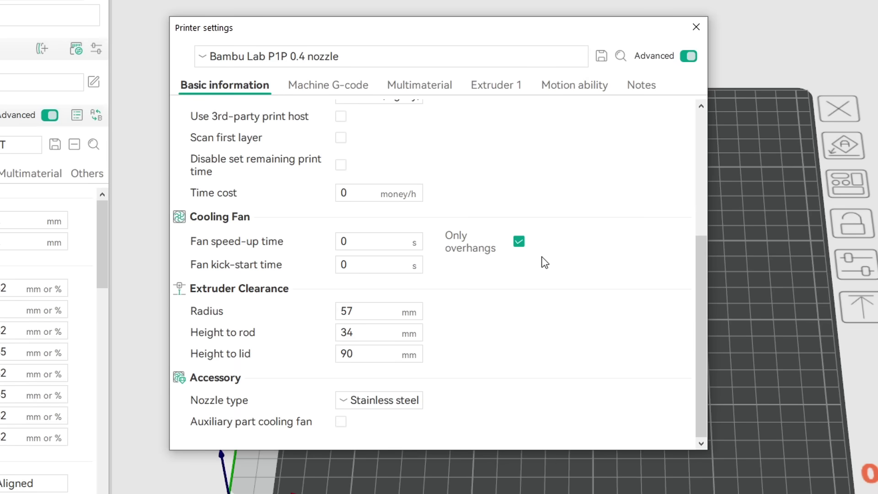
scroll(544, 258, "up", 5)
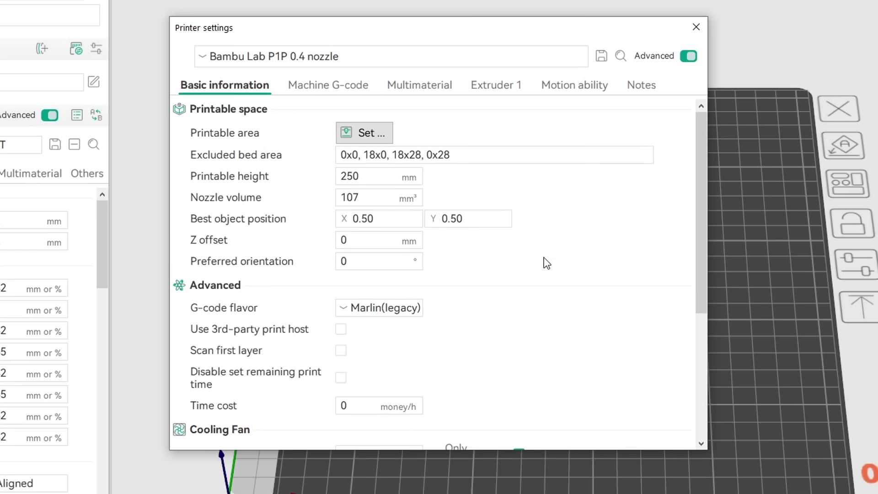
left_click(500, 88)
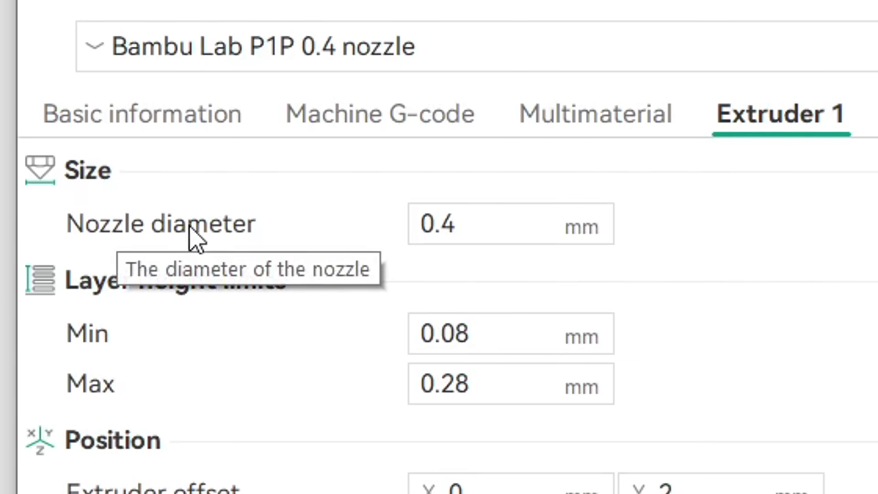
left_click(447, 229)
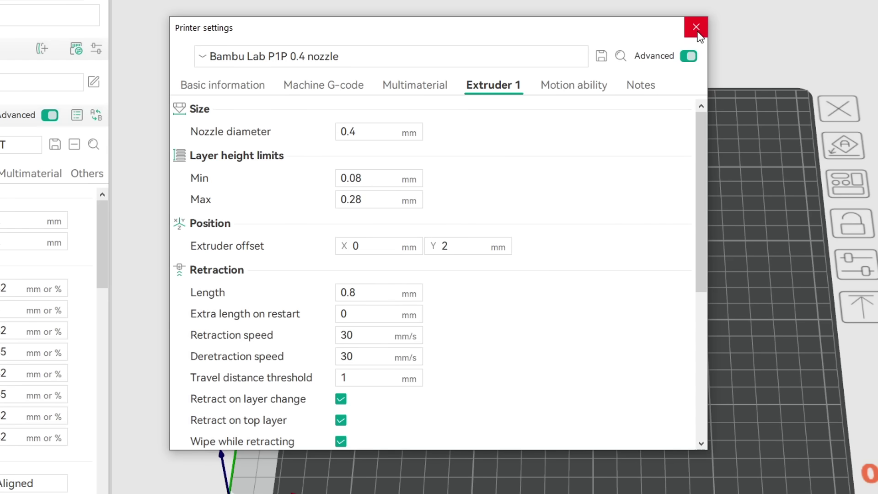
left_click(697, 27)
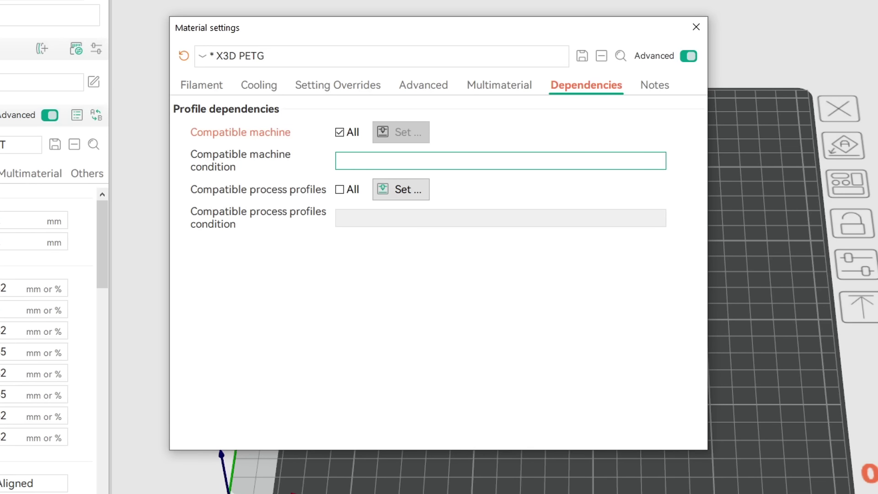
Enter nozzle_diameter[0]==0.4 as X3D PETG's compatible machine condition and save it as X3D PETG
type("nozzle_diamter[0]")
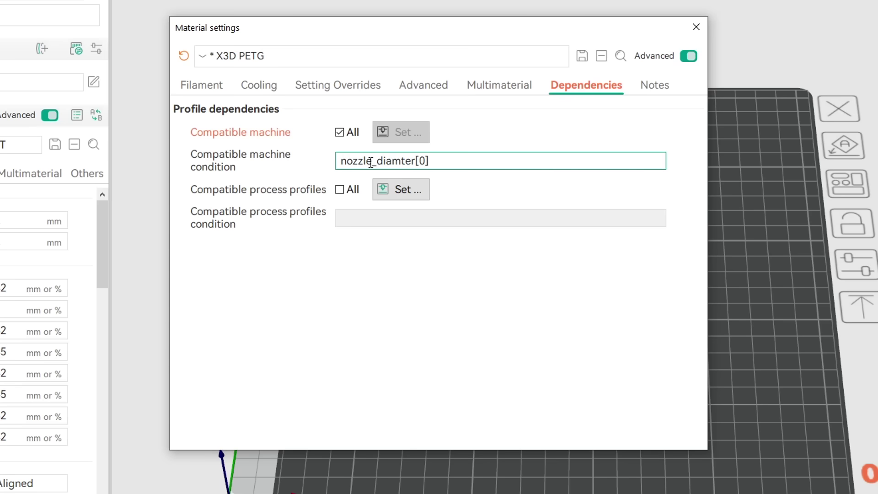
left_click(404, 165)
type("==0.4")
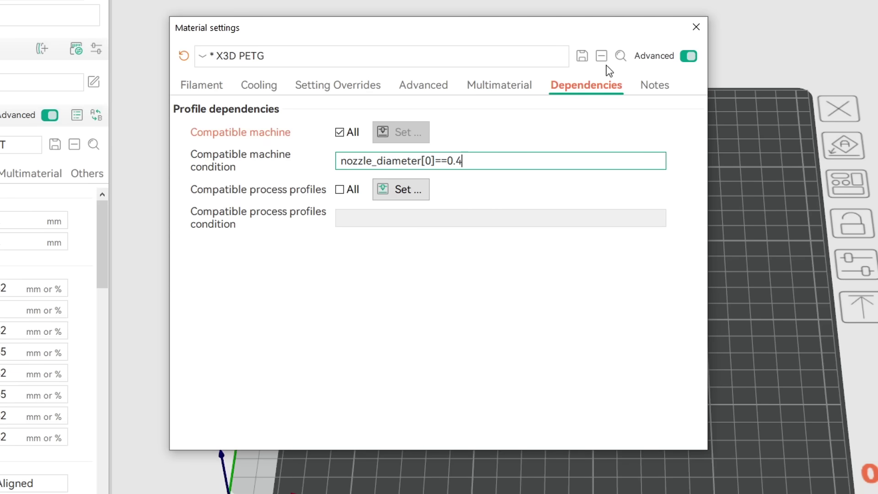
left_click(582, 56)
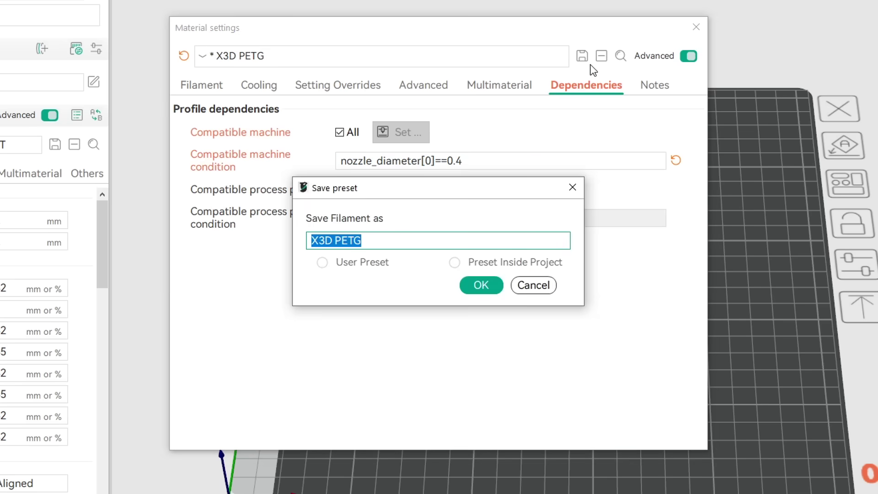
left_click(482, 281)
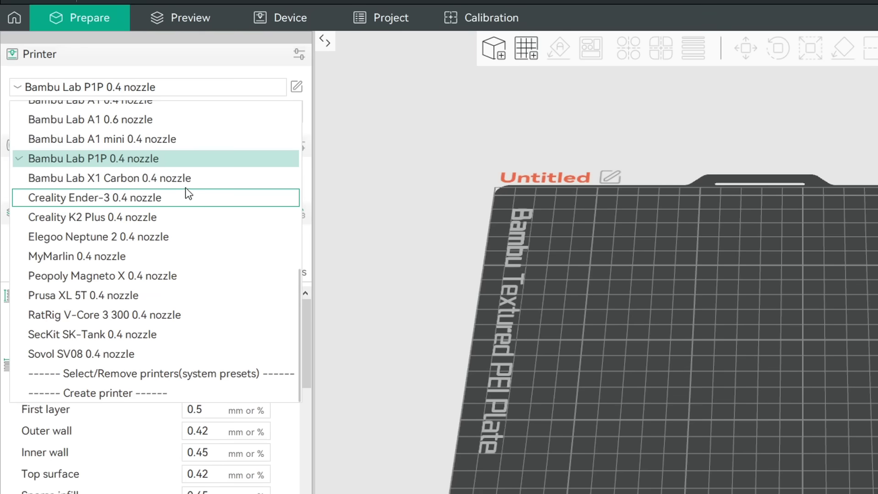
Load X3D PETG on the X1 Carbon, then switch to CR-10 Max 0.6 nozzle and check its filaments
left_click(185, 183)
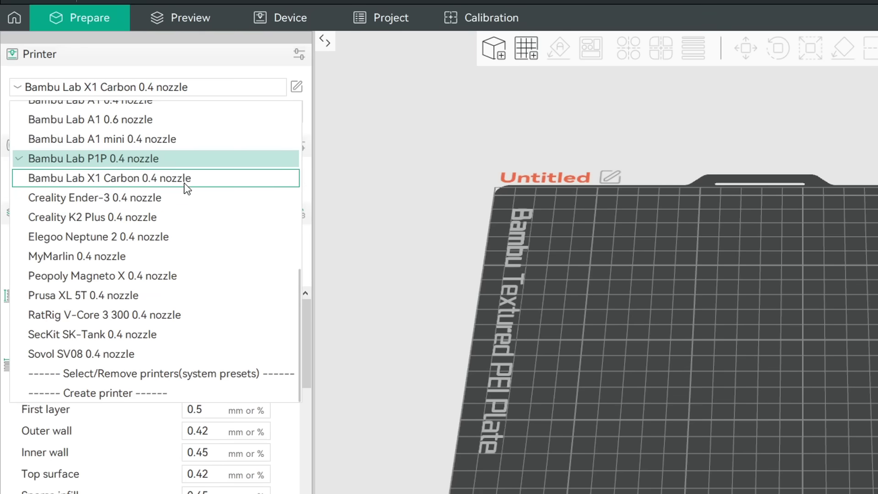
left_click(166, 180)
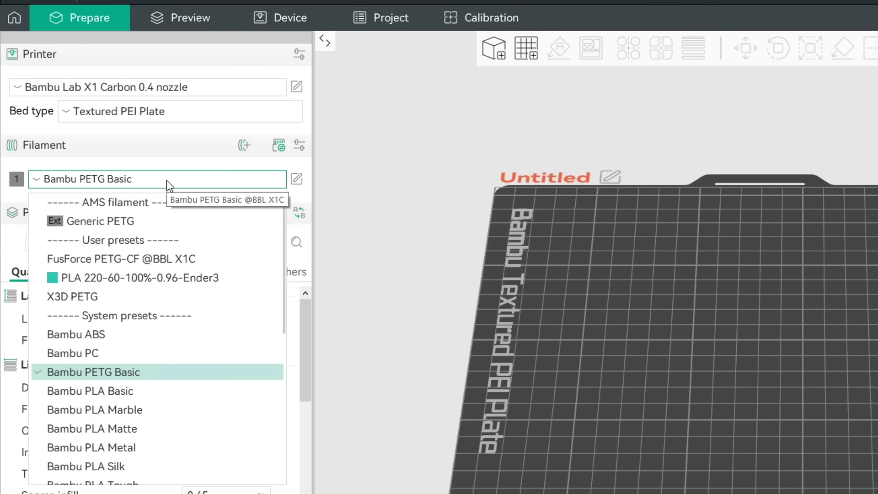
left_click(113, 295)
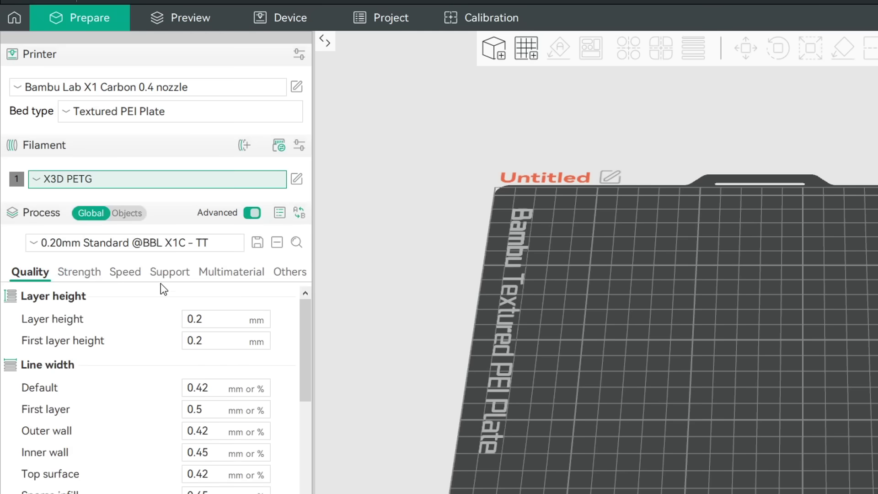
left_click(190, 89)
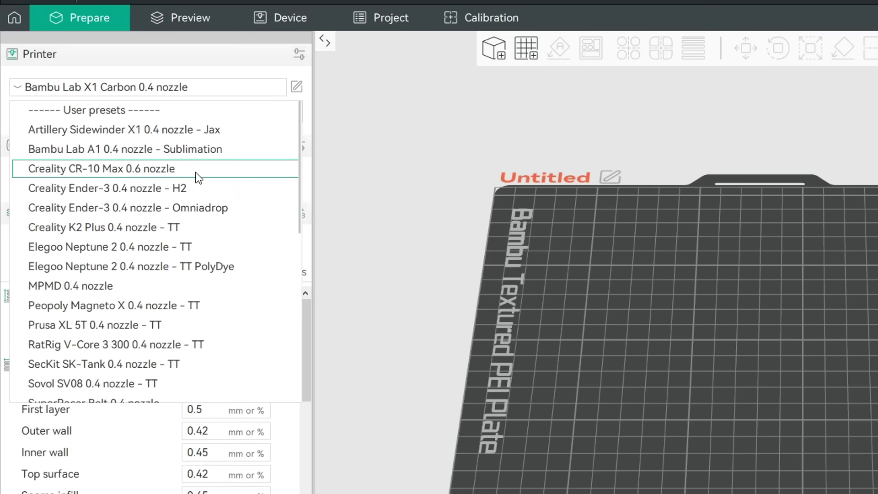
left_click(197, 173)
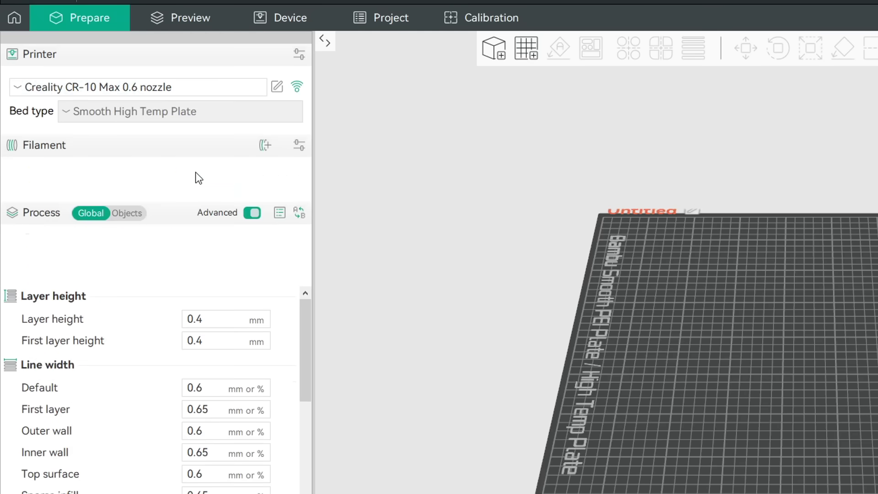
left_click(152, 185)
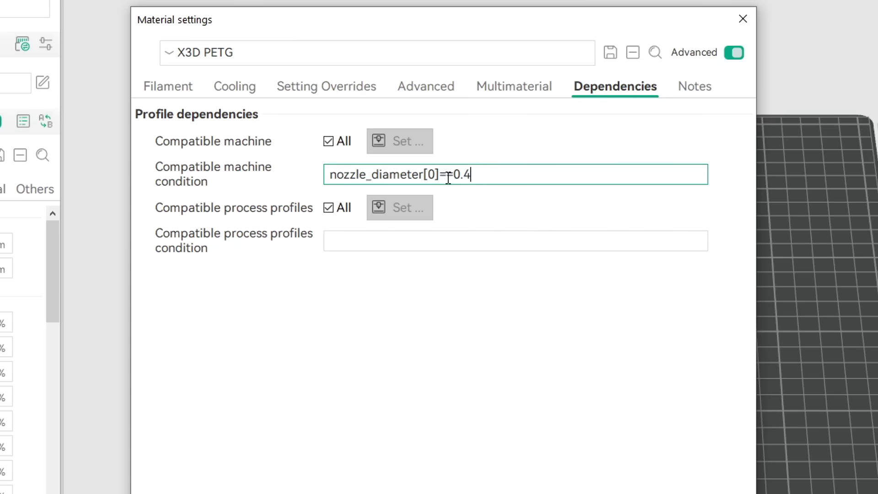
Edit the condition's operator, then check filament lists on the CR-10 Max 0.6 and Elegoo Neptune 2 printers
left_click_drag(448, 177, 441, 177)
type("!")
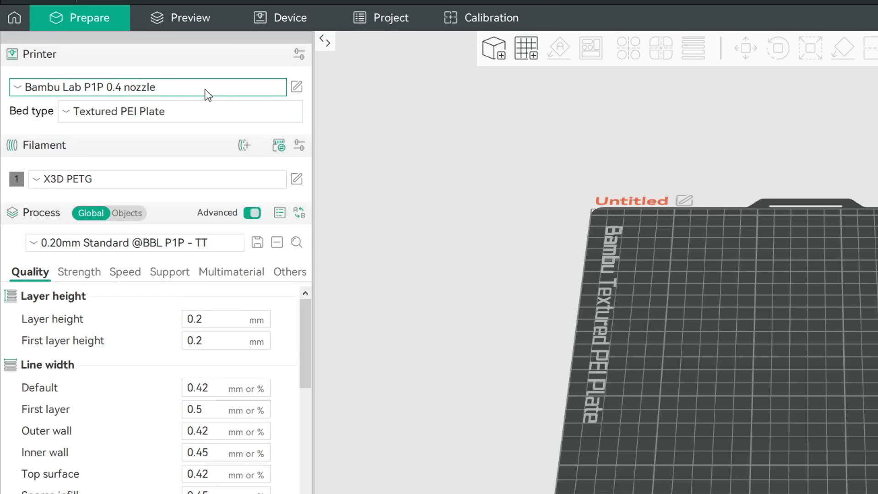
left_click(205, 90)
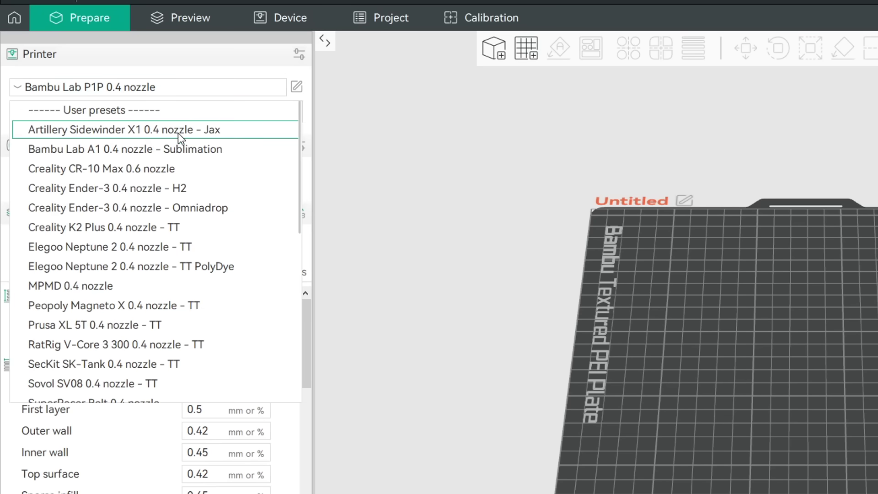
left_click(151, 168)
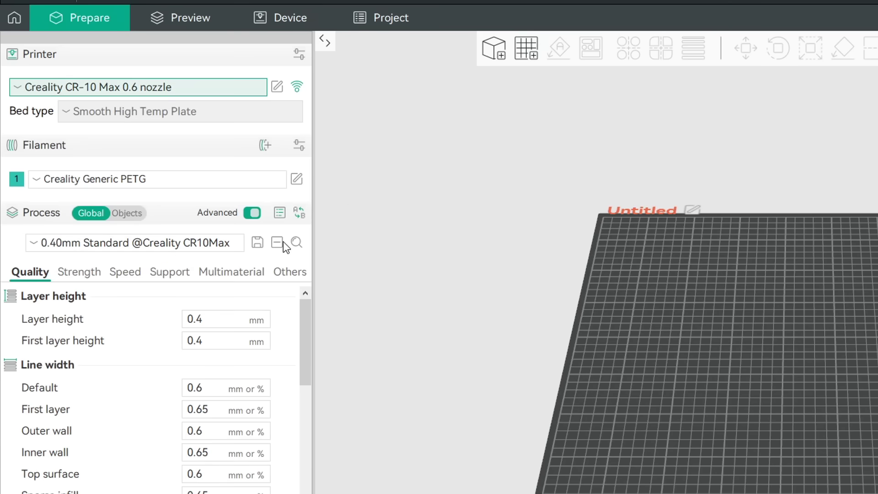
left_click(197, 180)
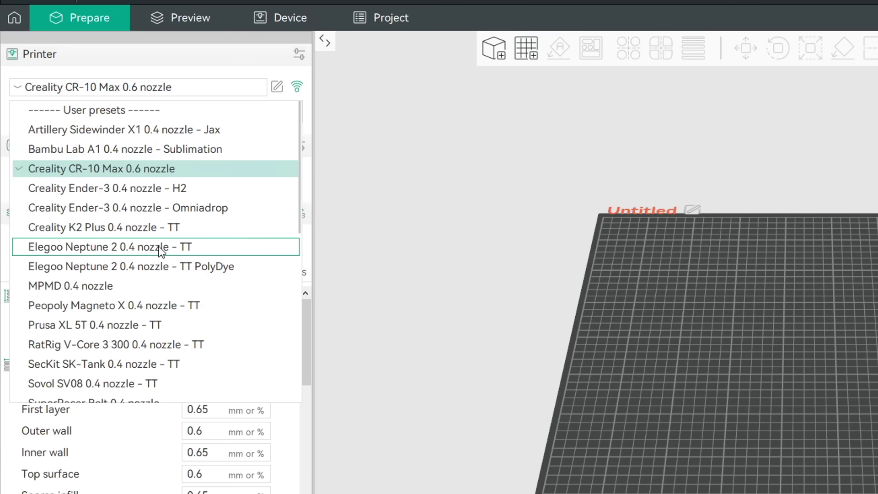
left_click(160, 247)
left_click(138, 178)
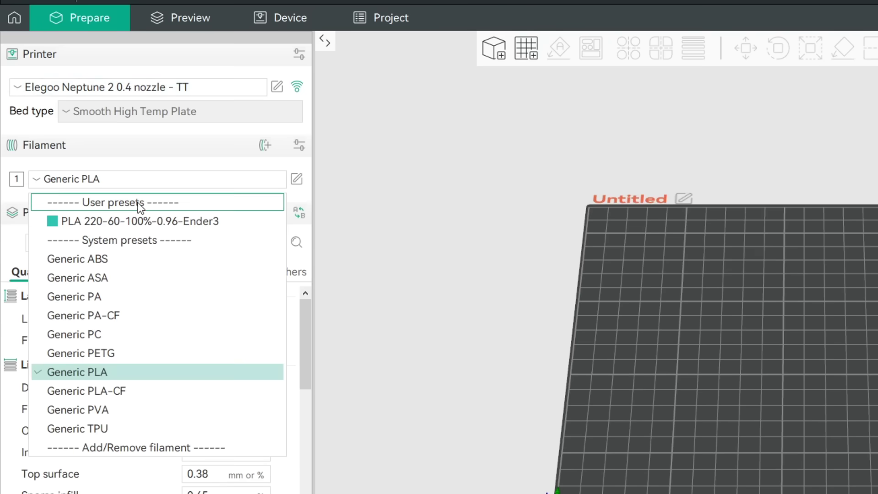
left_click(155, 173)
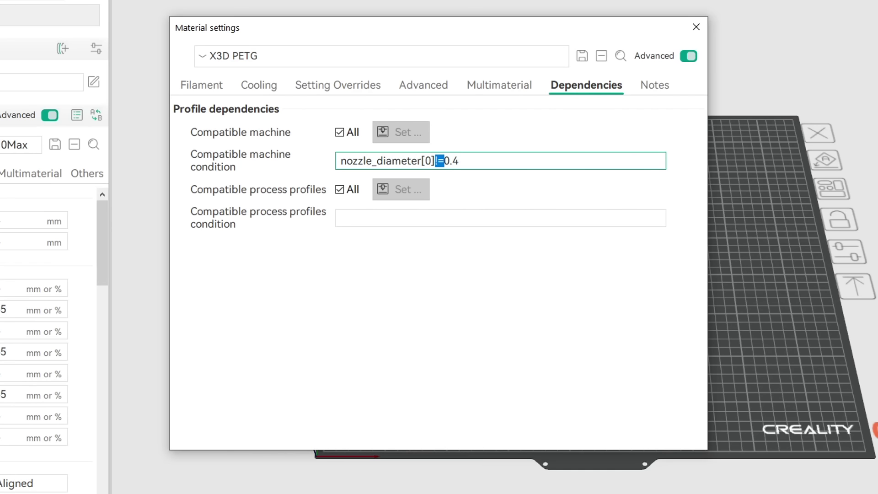
Make the condition nozzle_diameter[0]>=0.4, then compare filament lists on the P1P, CR-10 Max and A1 0.2
key("Left")
type("=")
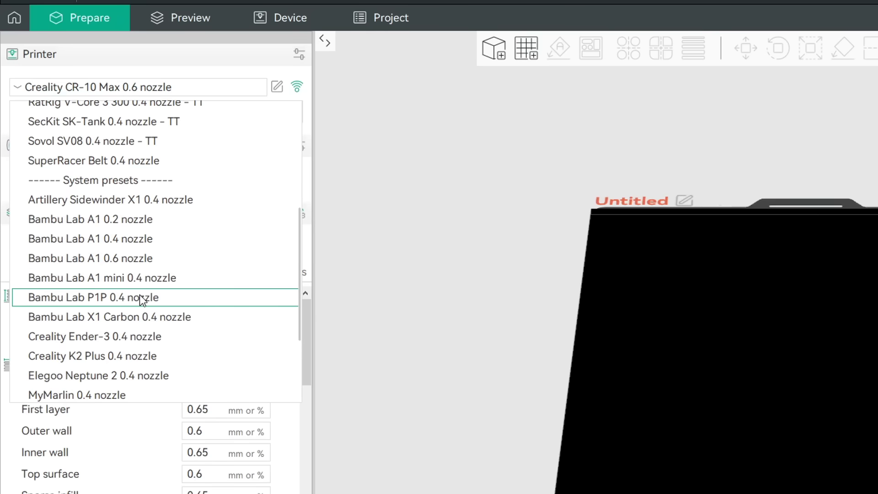
left_click(139, 295)
left_click(164, 178)
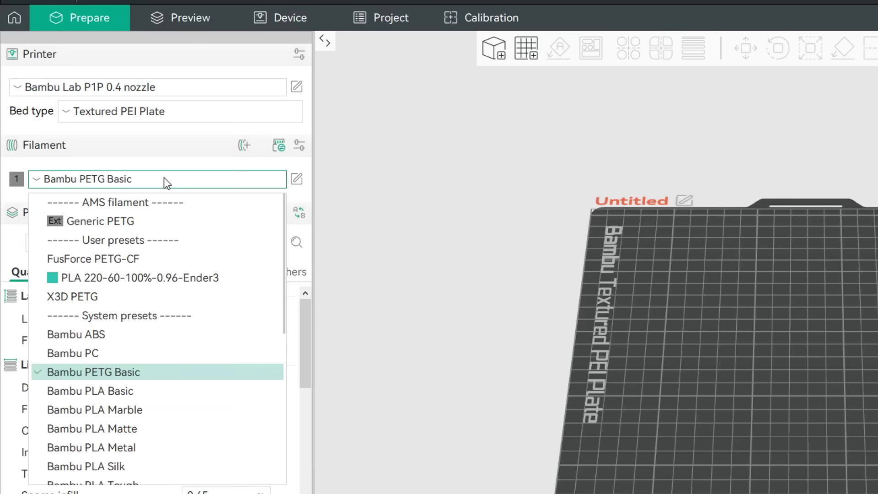
left_click(183, 295)
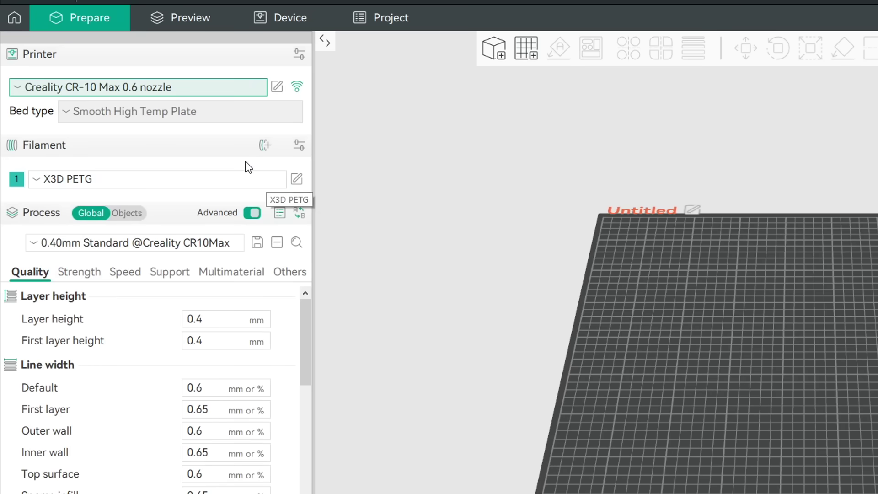
left_click(155, 179)
left_click(156, 179)
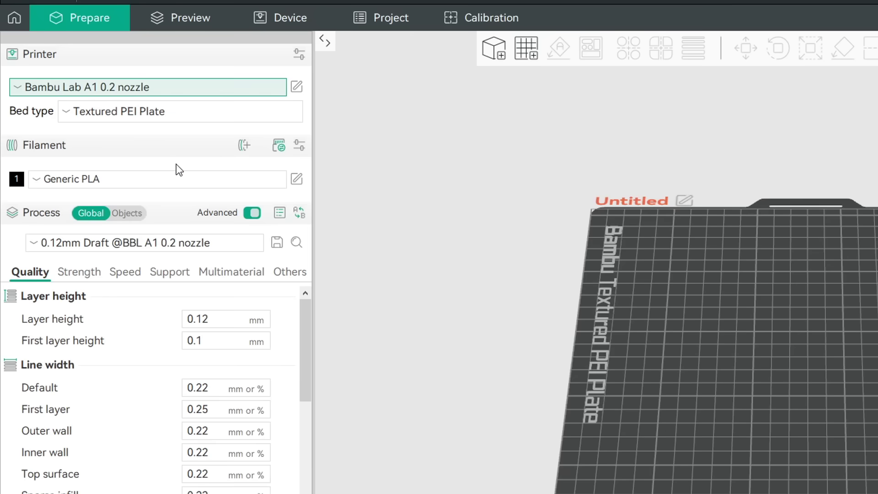
left_click(172, 179)
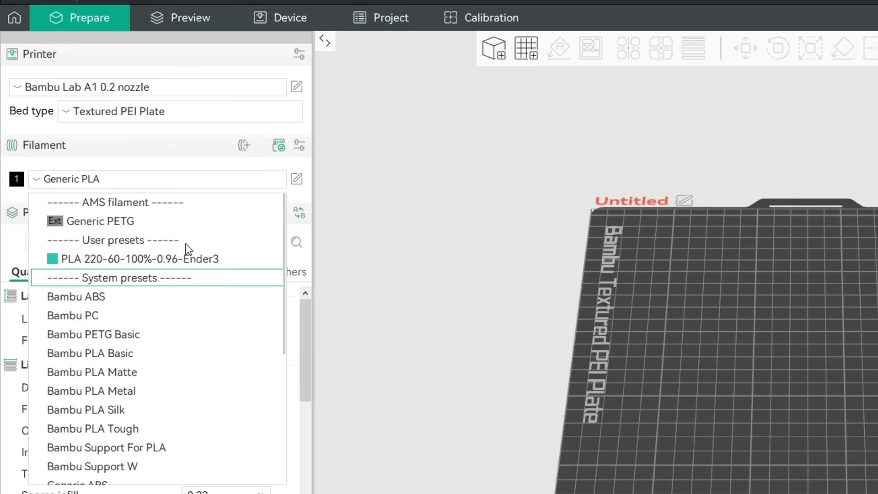
left_click(181, 166)
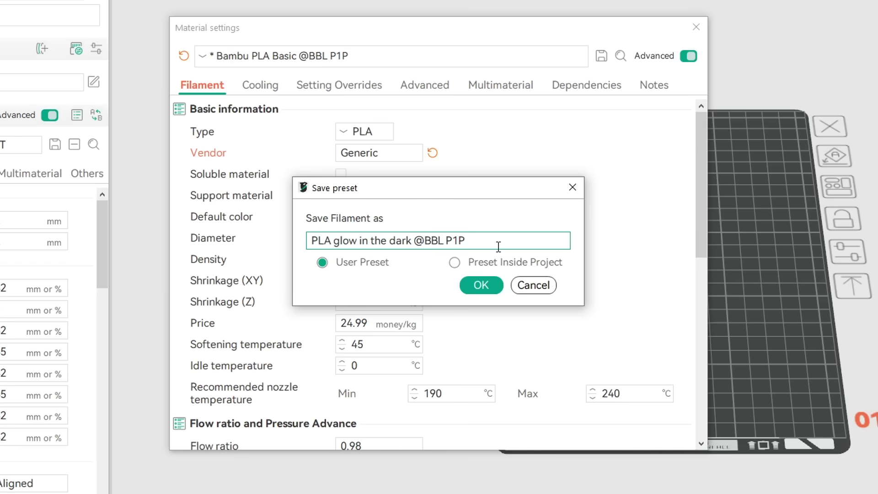
left_click_drag(488, 241, 413, 242)
key("BackSpace")
key("BackSpace")
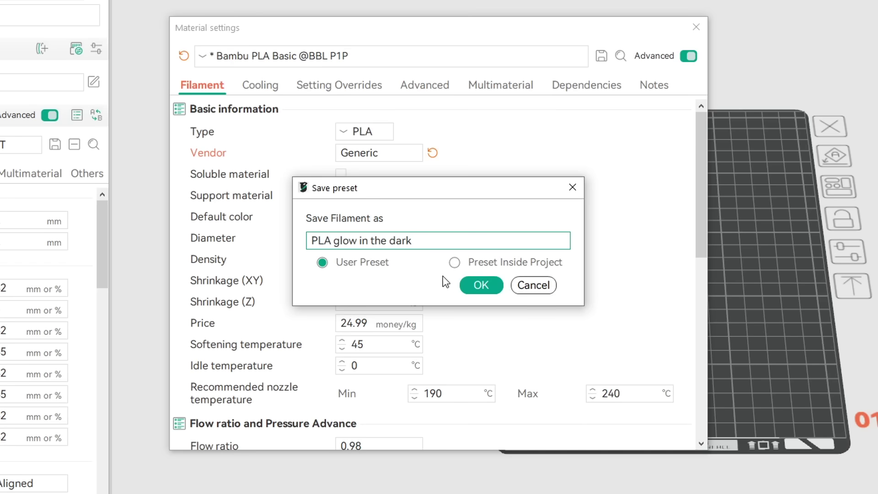
left_click(474, 285)
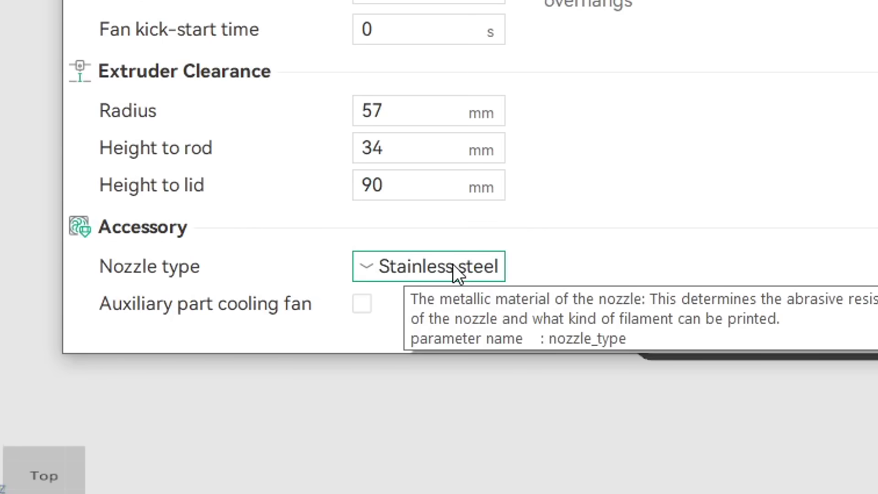
left_click(487, 260)
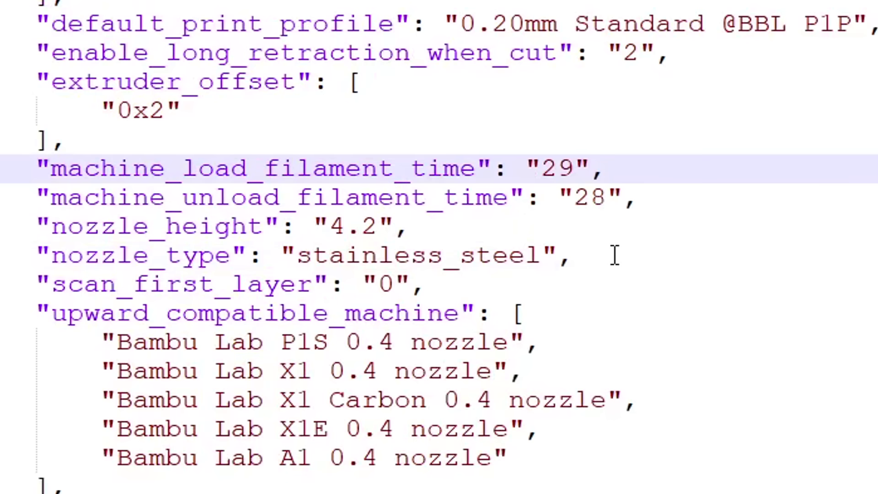
left_click_drag(460, 261, 447, 256)
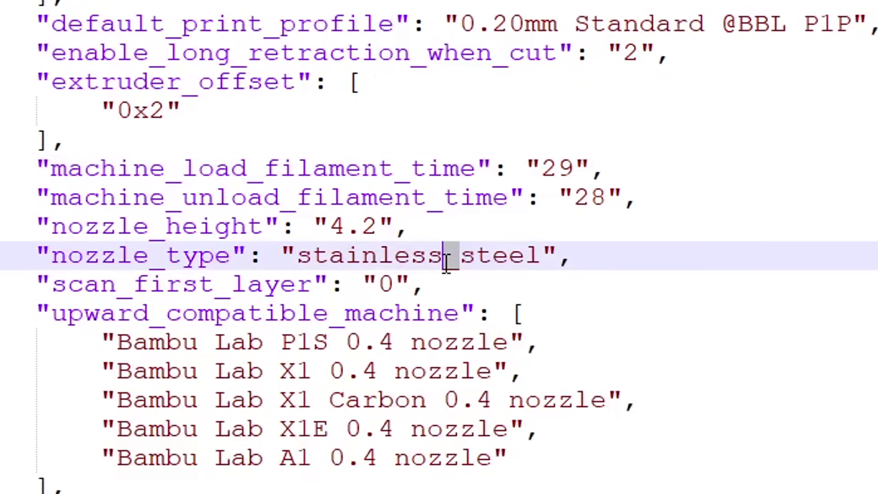
left_click(668, 261)
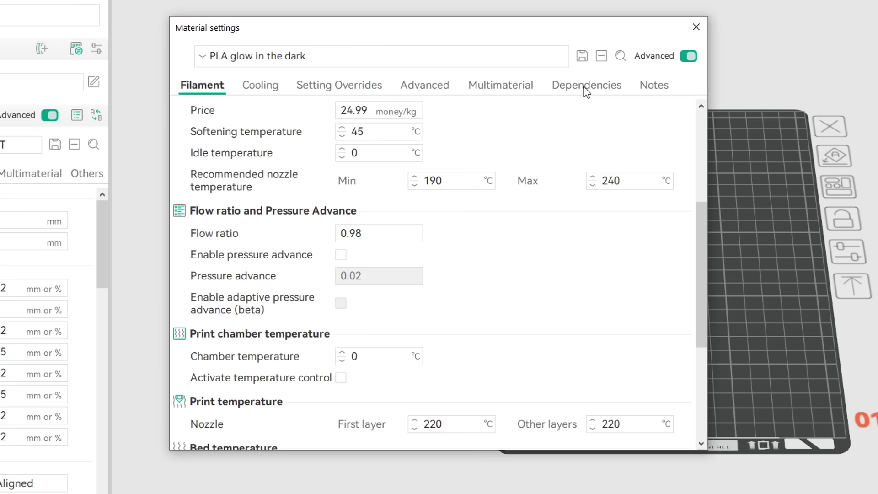
Set PLA glow in the dark's compatible machine condition to nozzle_type=="hardened_steel" and save it
left_click(584, 86)
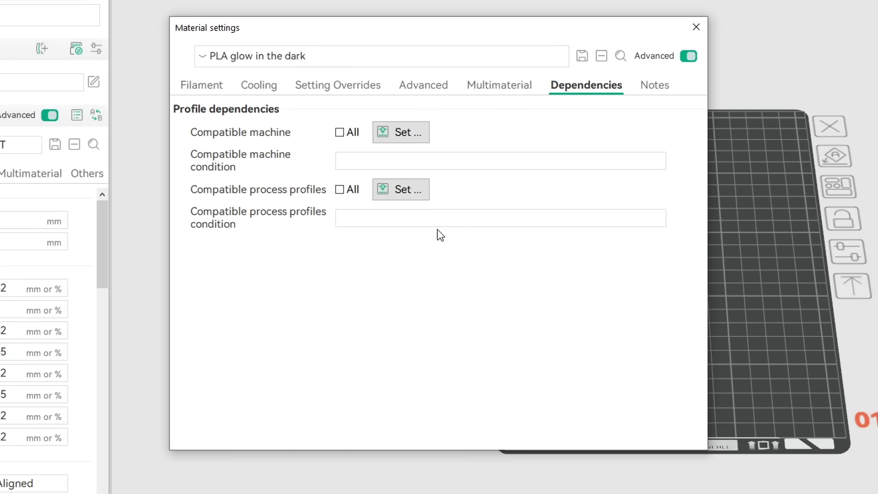
left_click(379, 161)
type("nozzle_type")
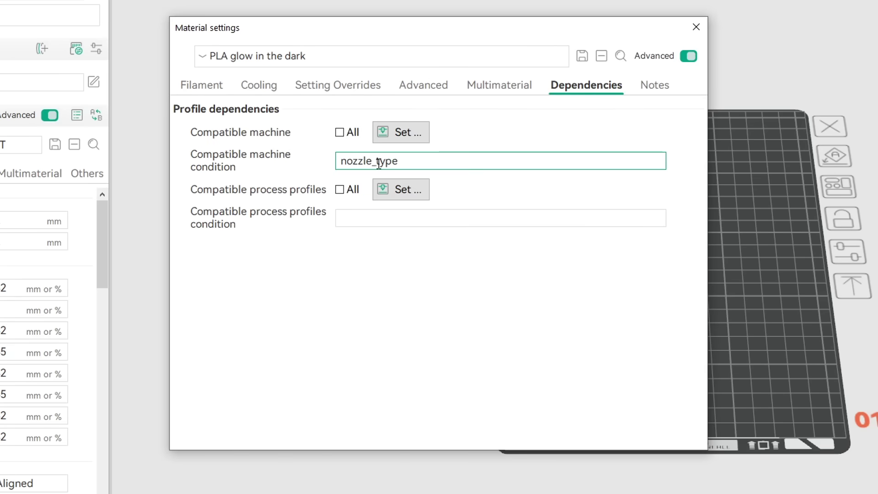
type("==\"")
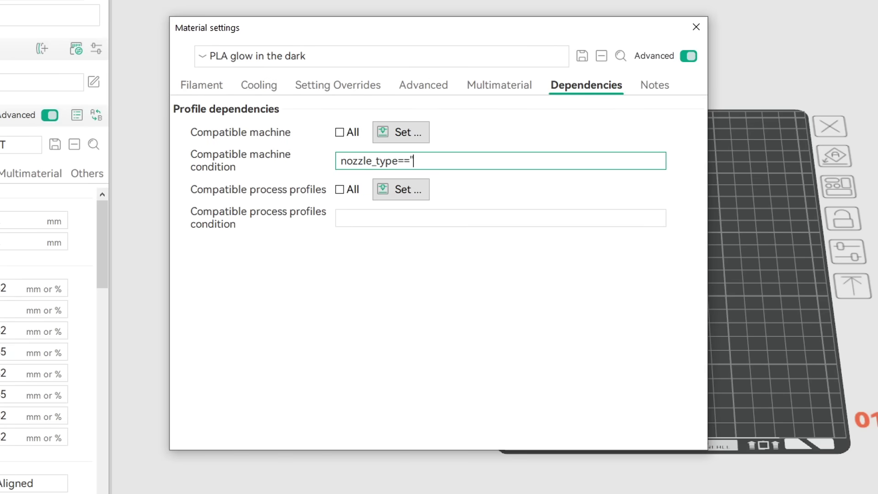
type("hardened_steel")
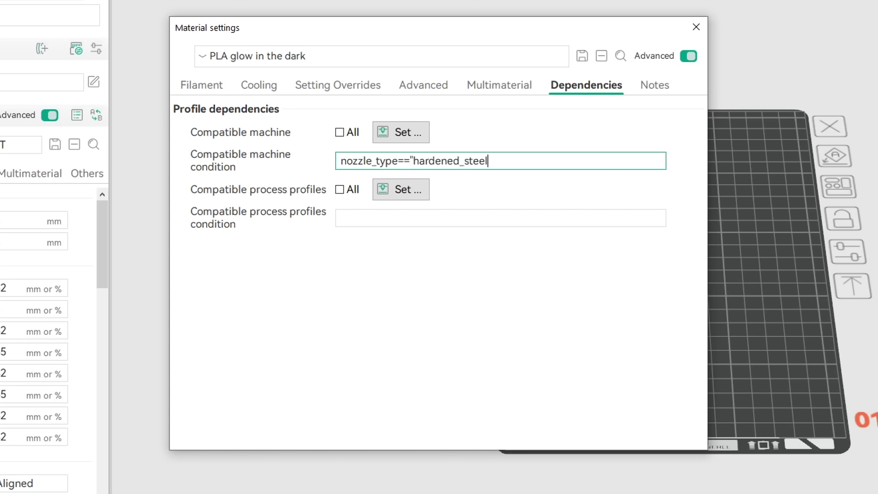
type("\"")
left_click(582, 56)
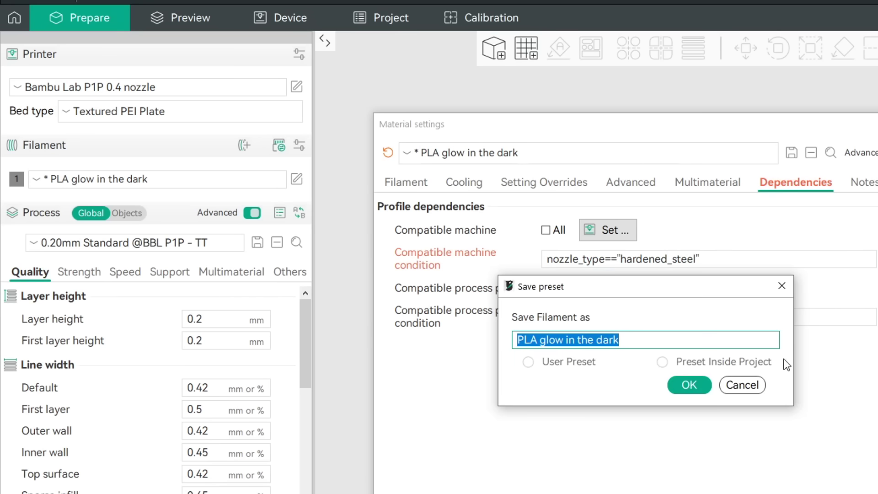
left_click(705, 386)
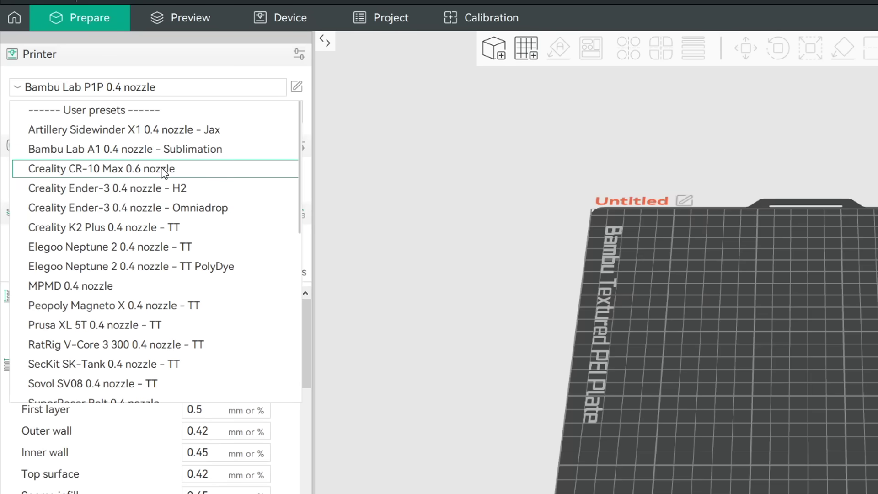
Close the CR-10 Max 0.6 nozzle printer settings, then select the Bambu Lab P1P 0.4 nozzle printer
left_click(169, 169)
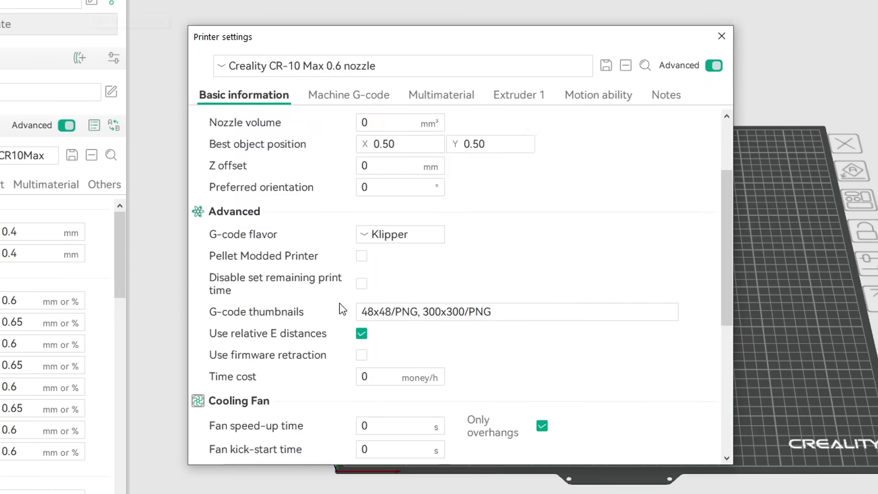
scroll(339, 307, "down", 6)
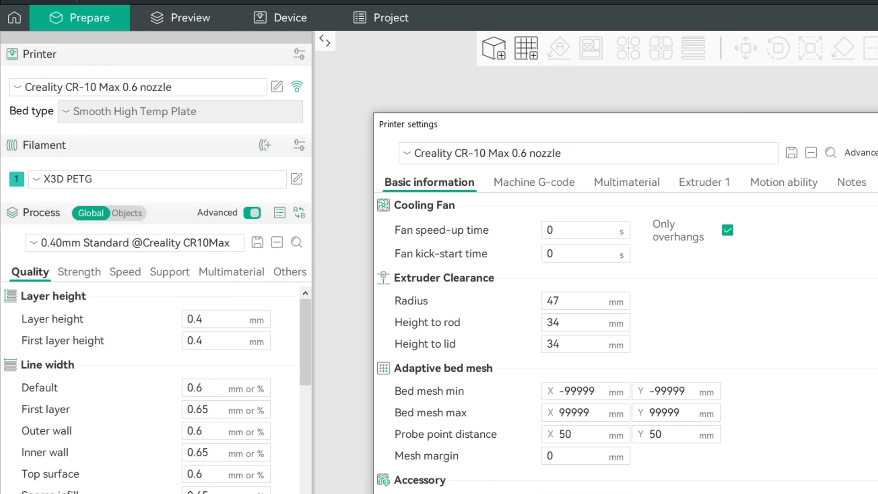
key("Escape")
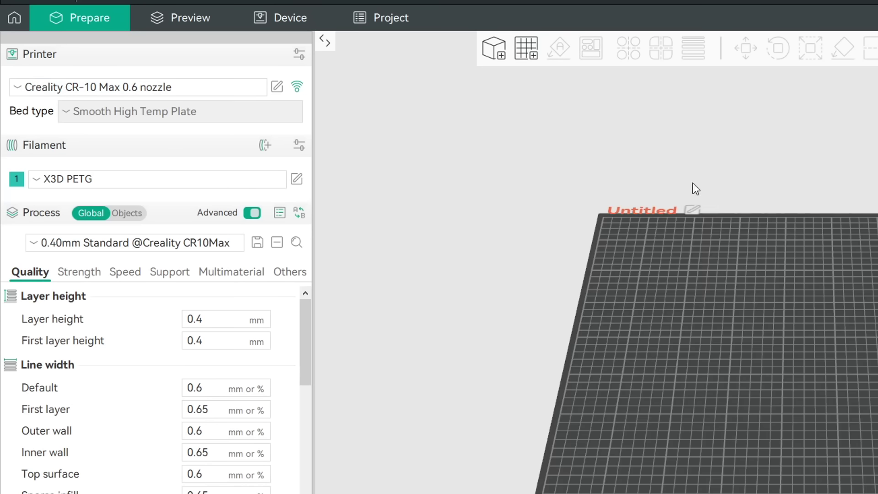
left_click(180, 178)
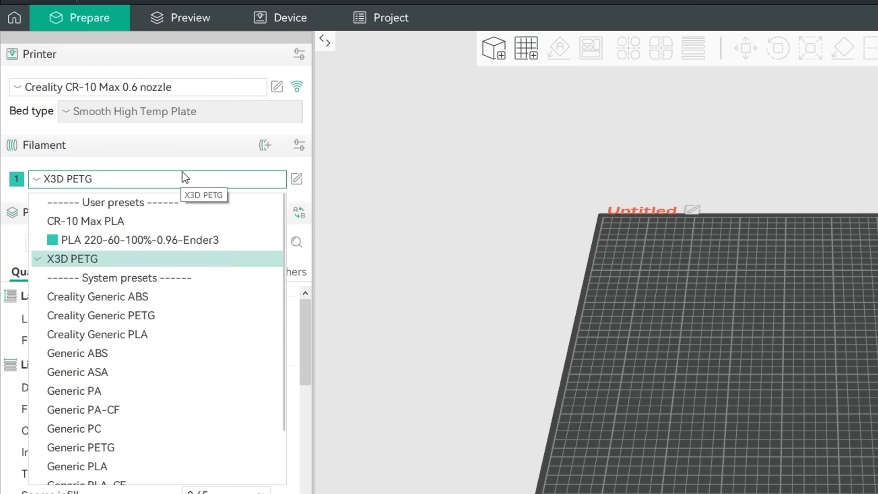
left_click(185, 169)
left_click(137, 87)
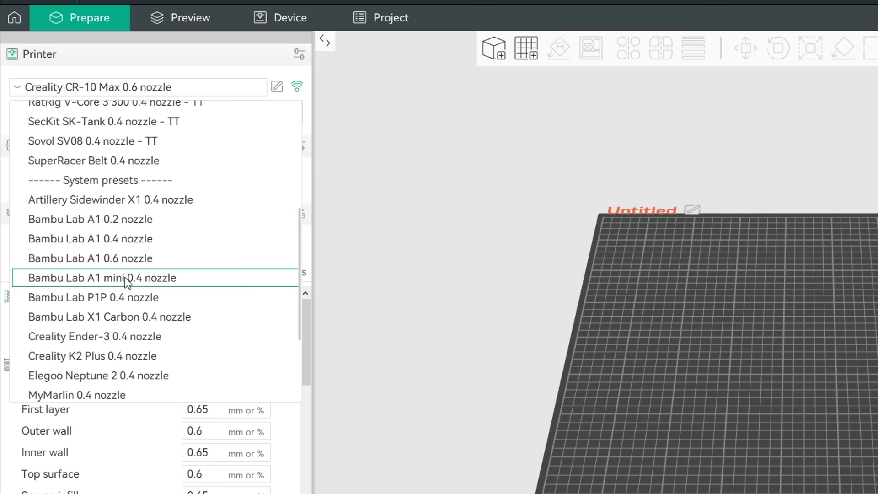
left_click(115, 298)
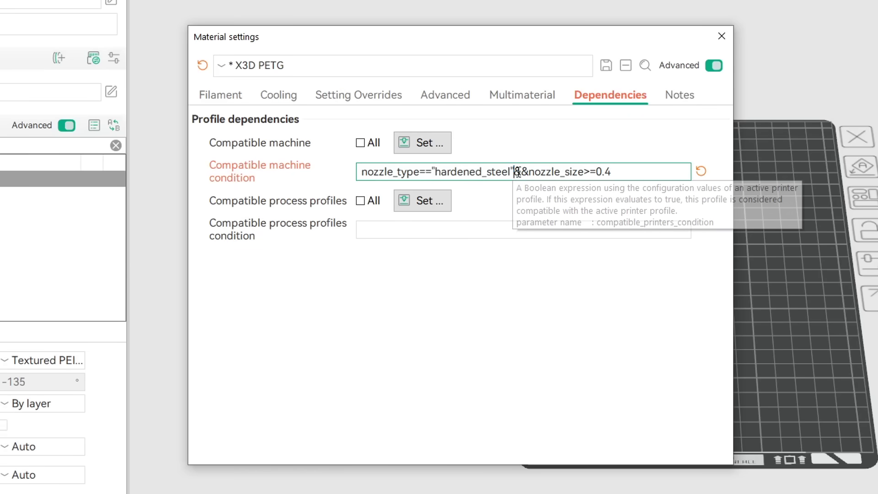
Highlight the && joining nozzle_type=="hardened_steel" and nozzle_size>=0.4 in X3D PETG's condition
left_click_drag(513, 172, 529, 172)
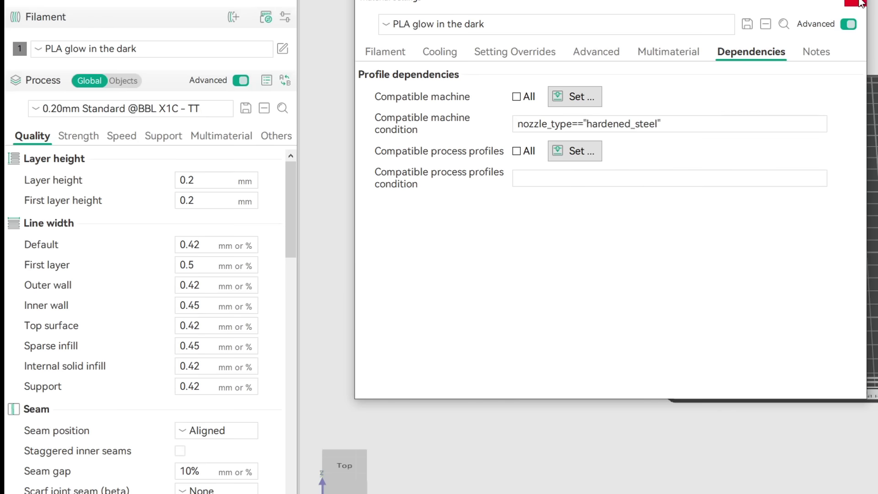
Close PLA glow in the dark's material settings, applying the process condition wall_loops>2
left_click(862, 4)
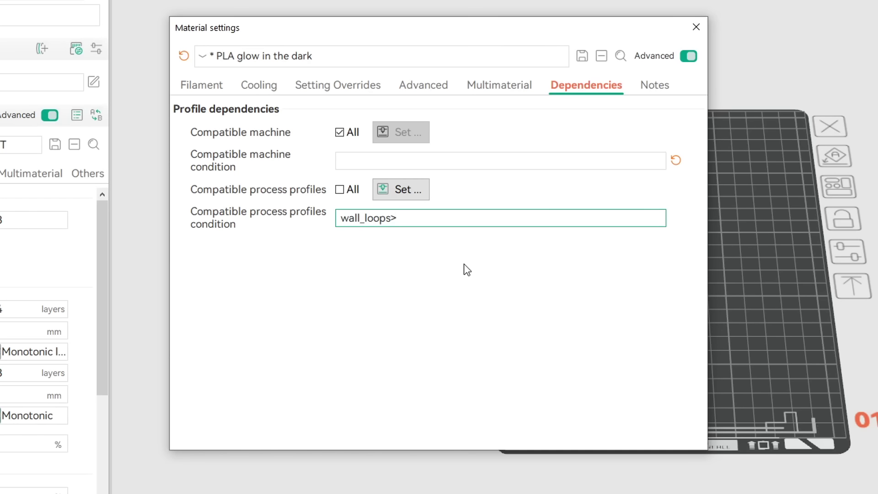
type("2")
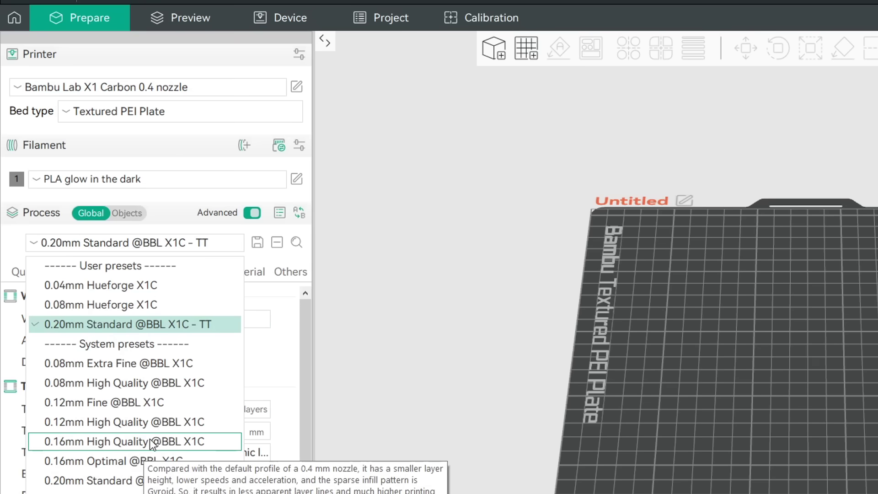
left_click(118, 480)
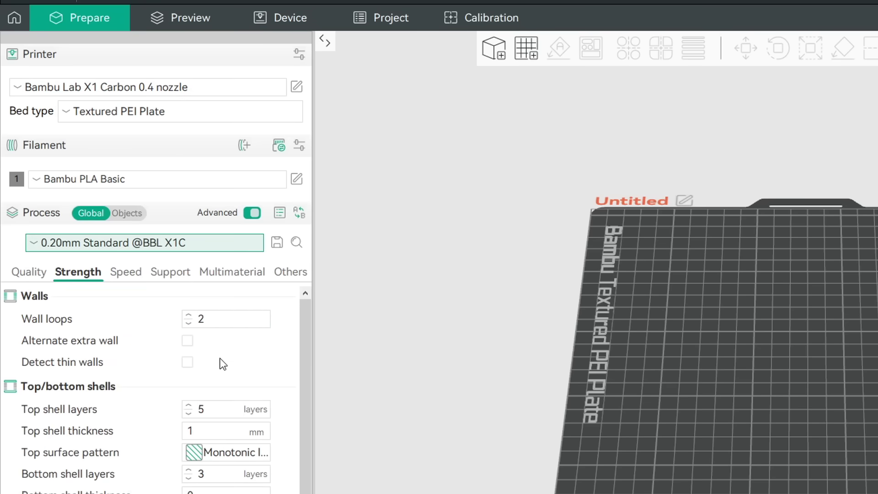
left_click(192, 182)
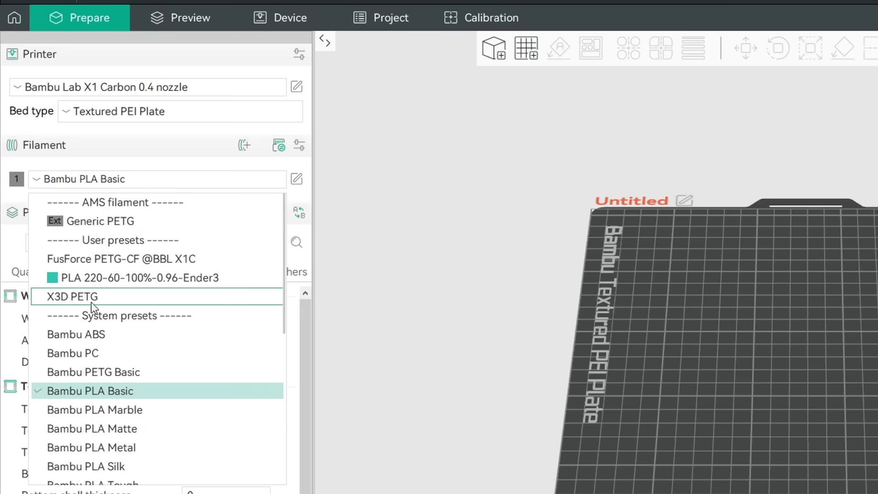
left_click(164, 243)
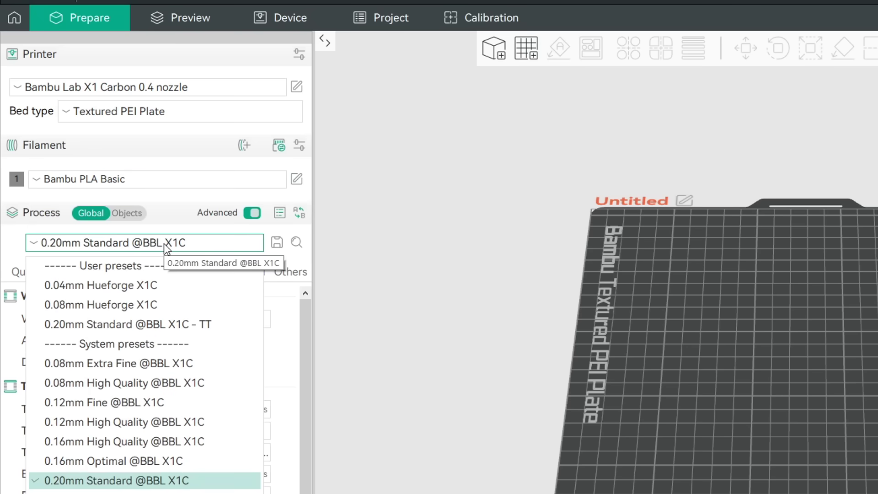
left_click(190, 325)
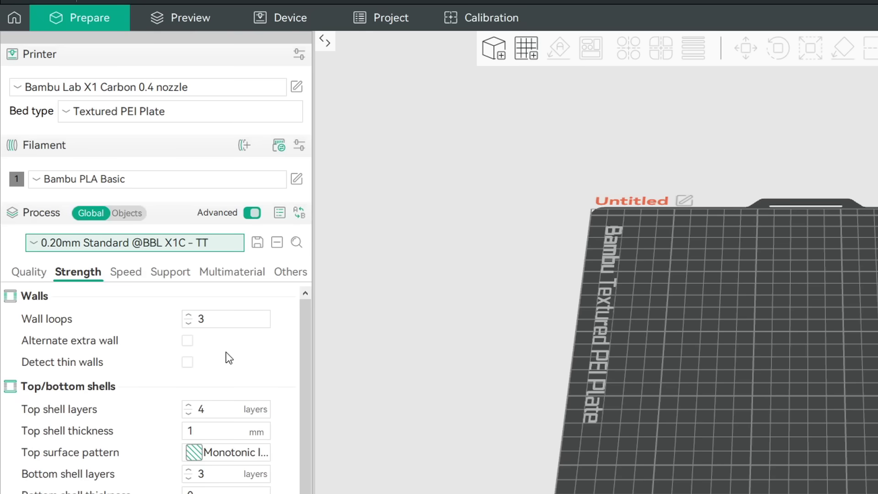
left_click(169, 183)
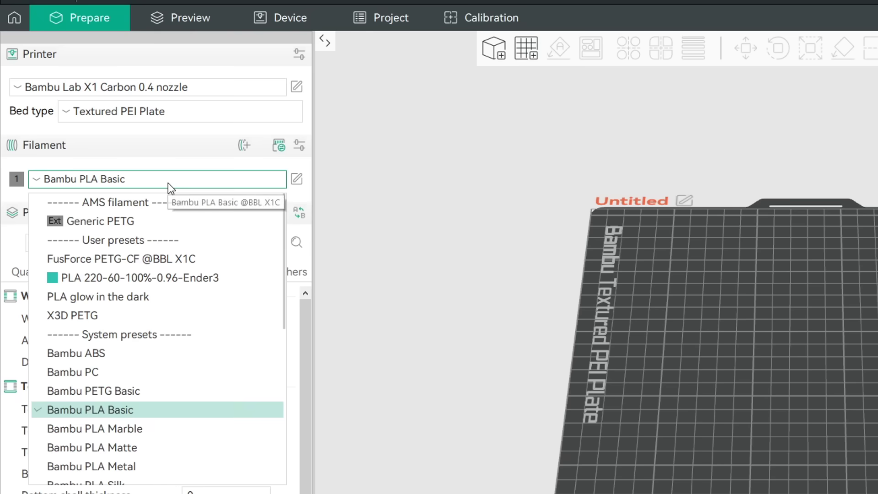
left_click(132, 295)
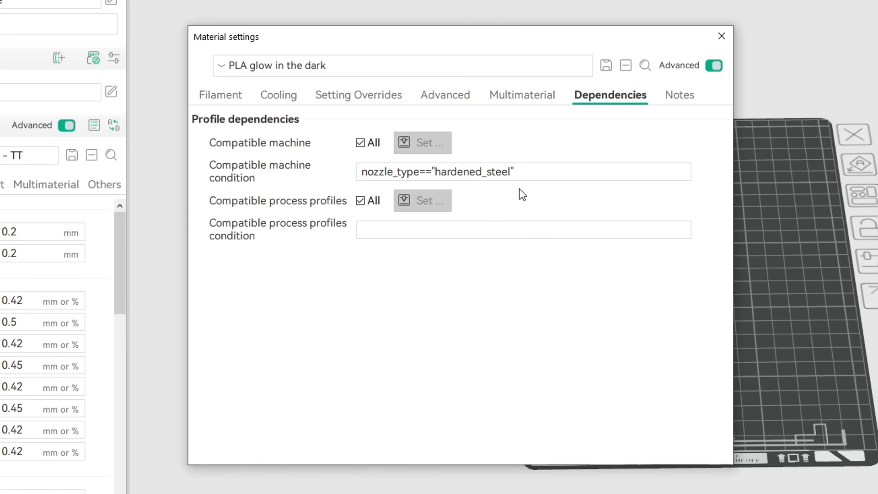
Append 'gdfgdfg' to PLA glow in the dark's machine condition and save the preset
left_click(515, 172)
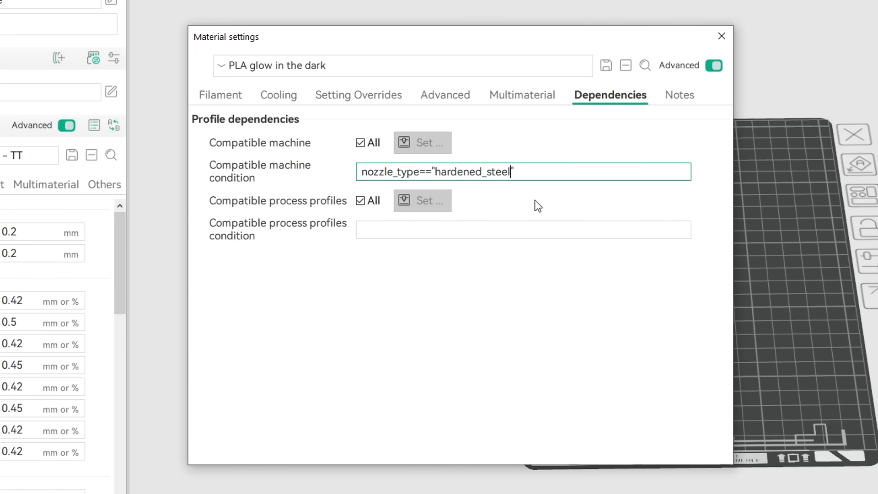
type("gdfgdfg")
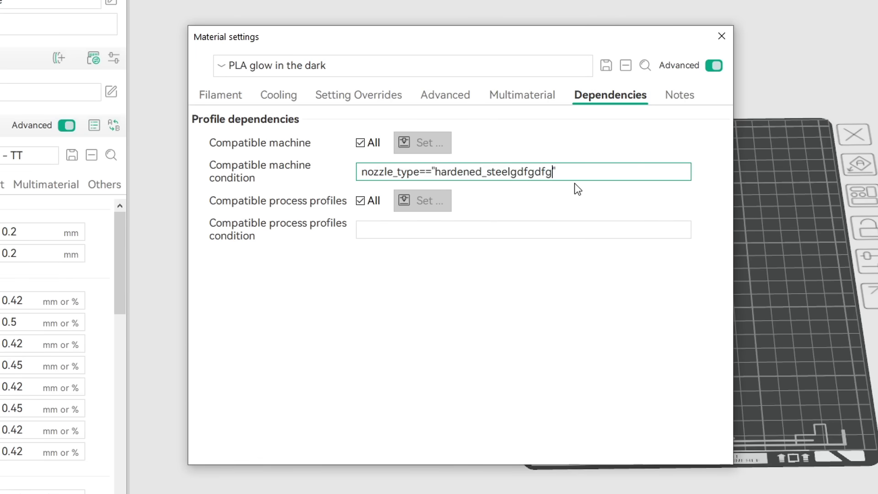
left_click(607, 66)
left_click(503, 298)
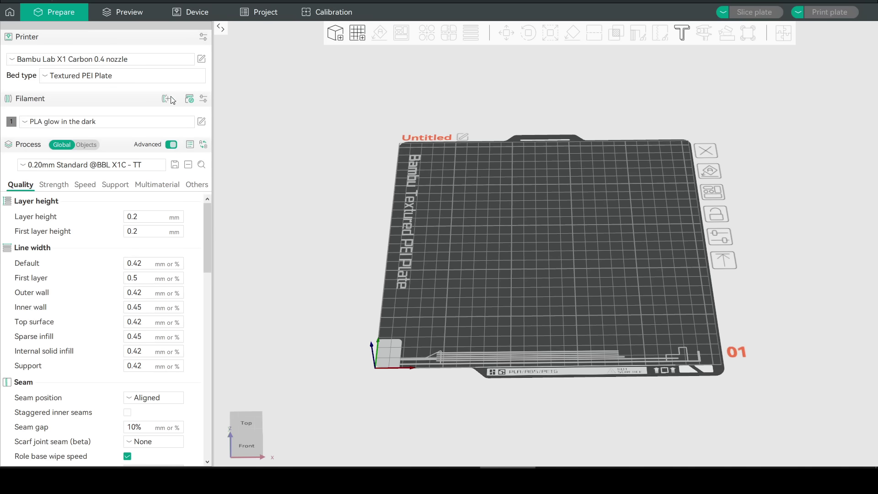
Reselect the Bambu Lab X1 Carbon 0.4 nozzle printer
left_click(132, 60)
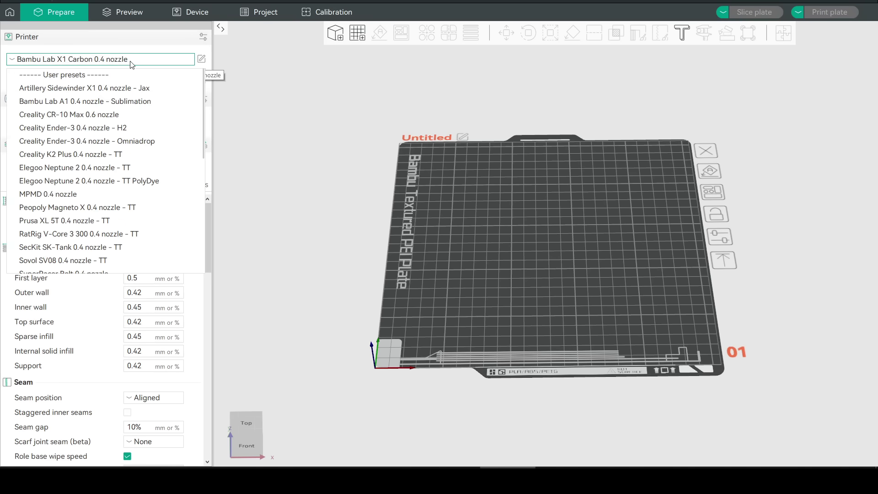
scroll(131, 137, "down", 4)
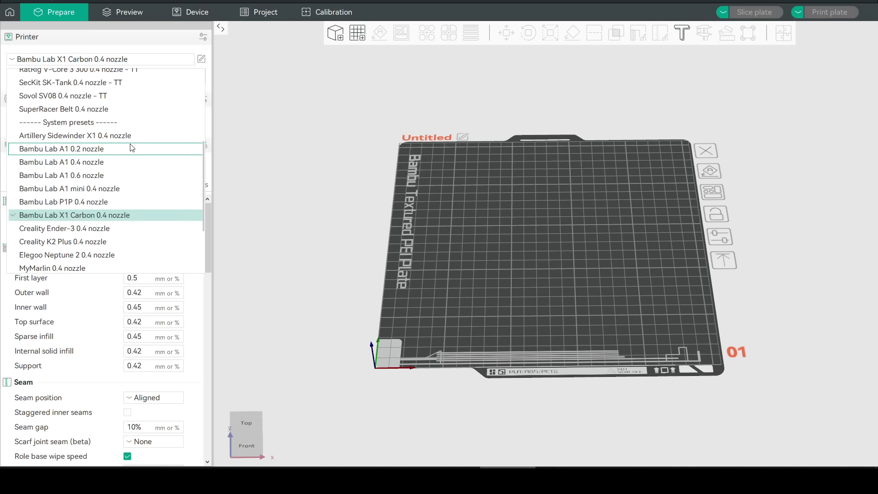
left_click(96, 215)
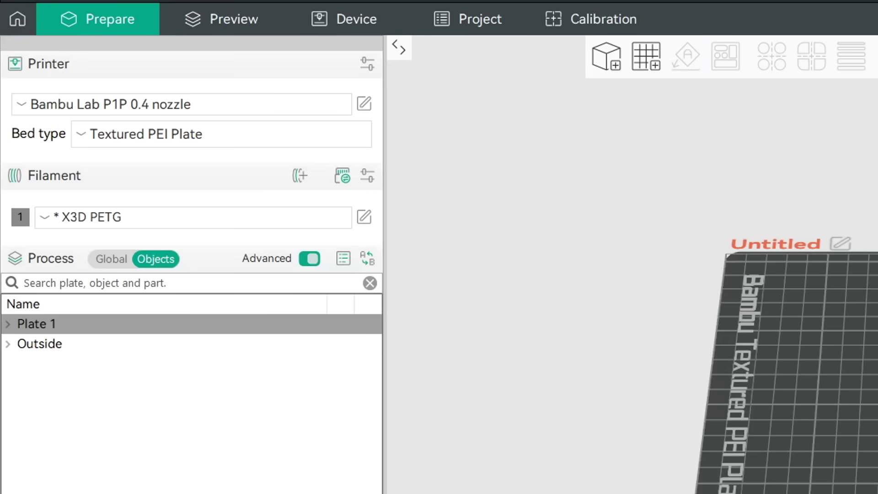
Show the configuration folder from Help and select PLA glow in the dark.json in its filament folder
left_click(9, 11)
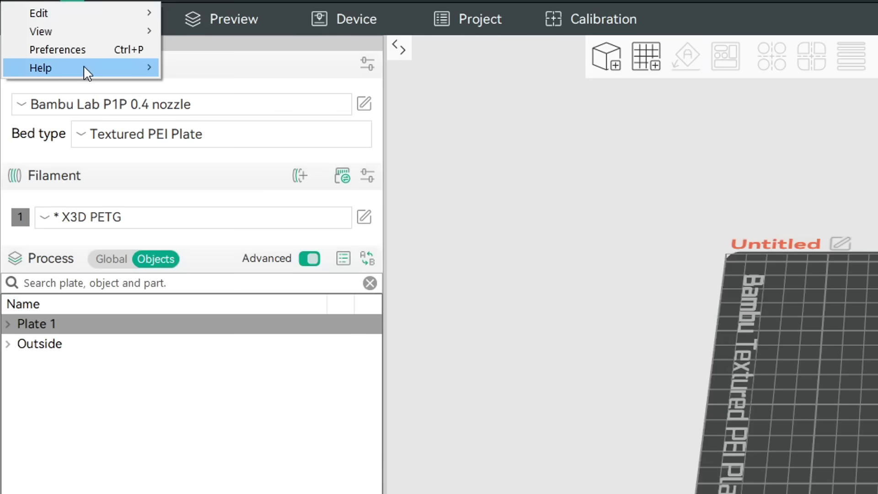
mouse_move(84, 70)
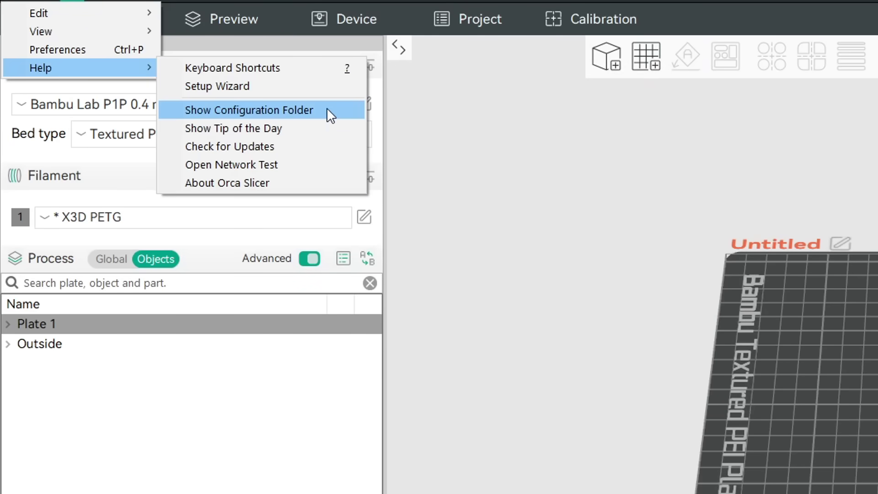
left_click(328, 110)
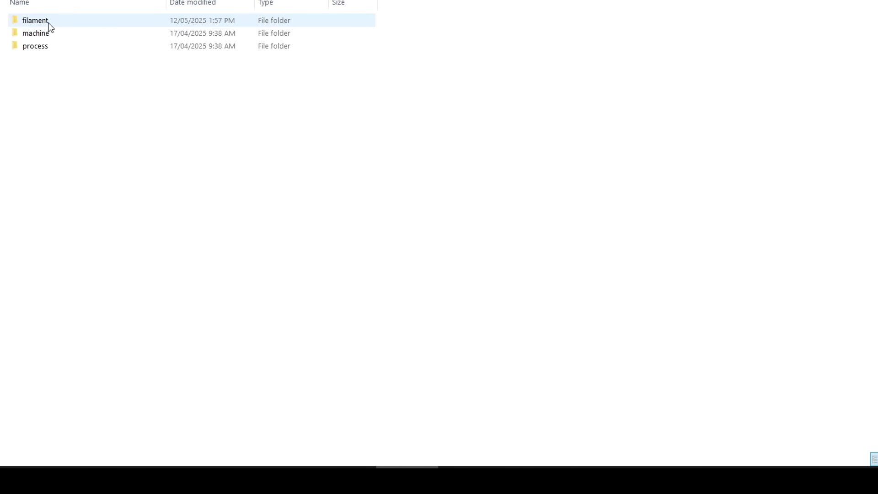
double_click(48, 24)
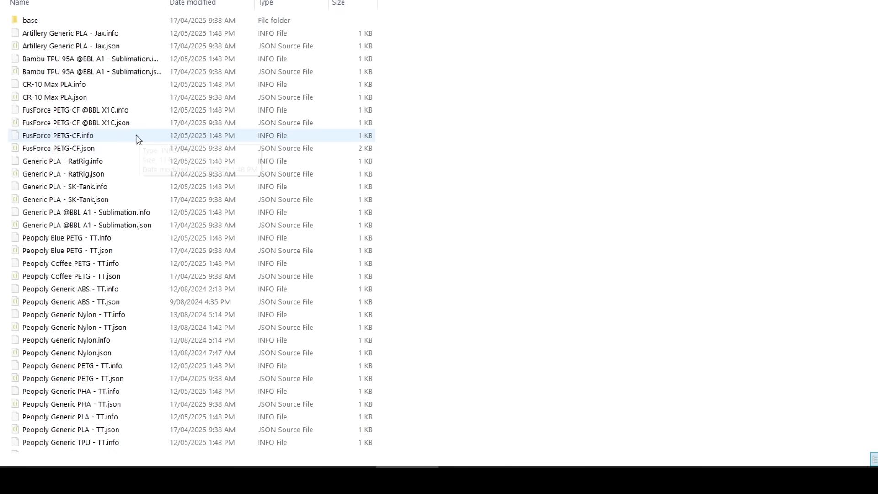
scroll(141, 138, "down", 7)
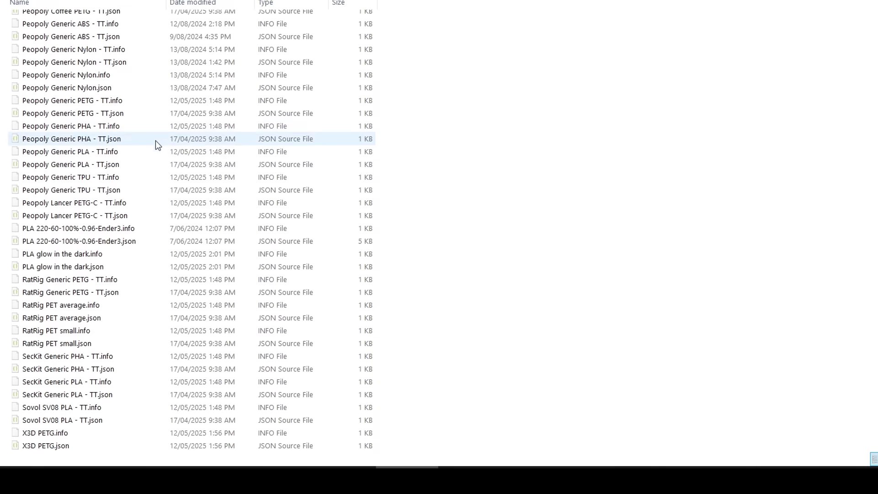
left_click(114, 265)
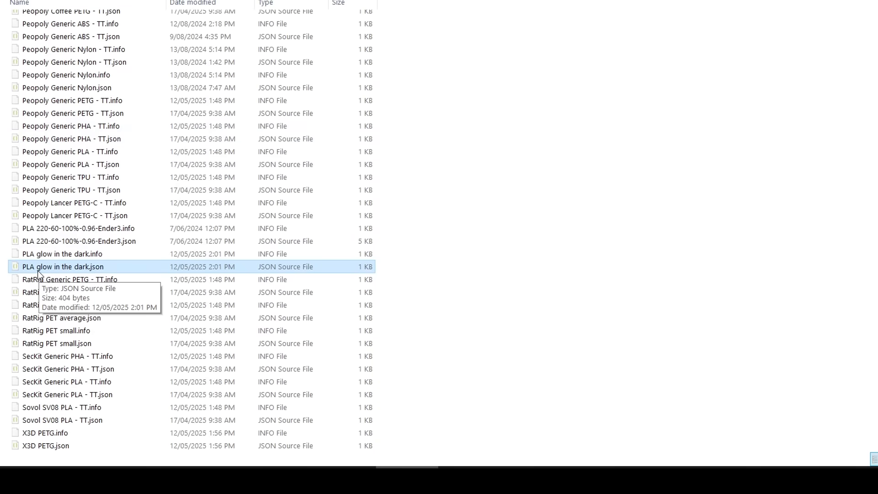
In Notepad++, delete the junk after hardened_steel in PLA glow in the dark.json and save it
double_click(75, 272)
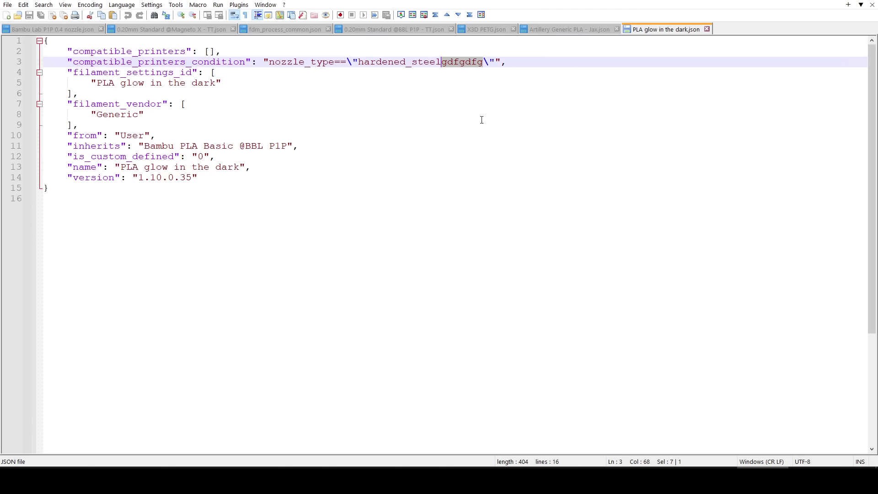
key("Delete")
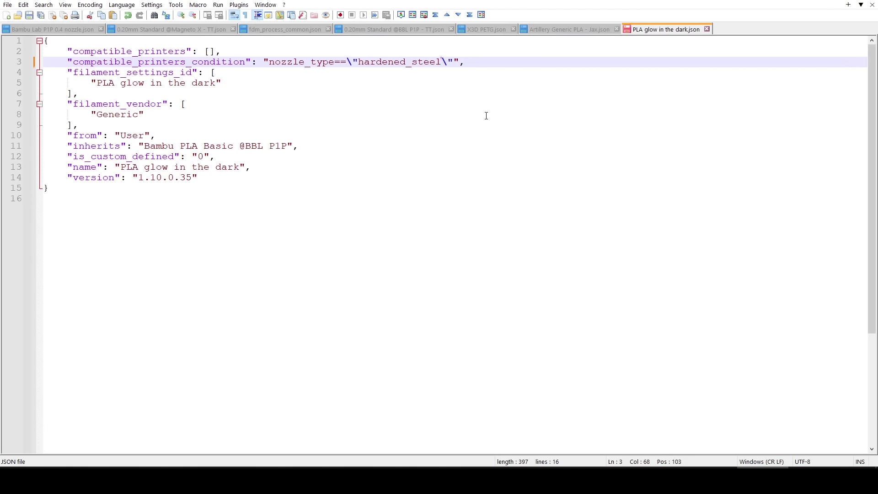
key("ctrl+s")
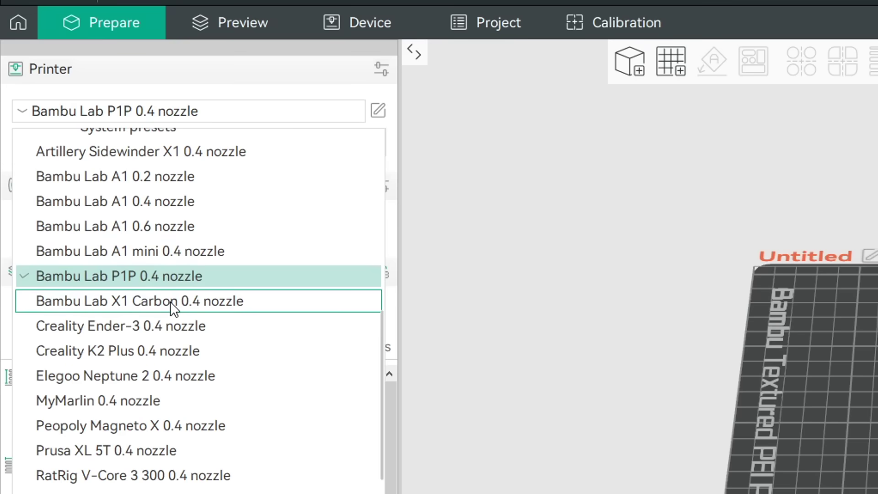
left_click(170, 301)
Confirm PLA glow in the dark appears again in the Filament list
left_click(183, 227)
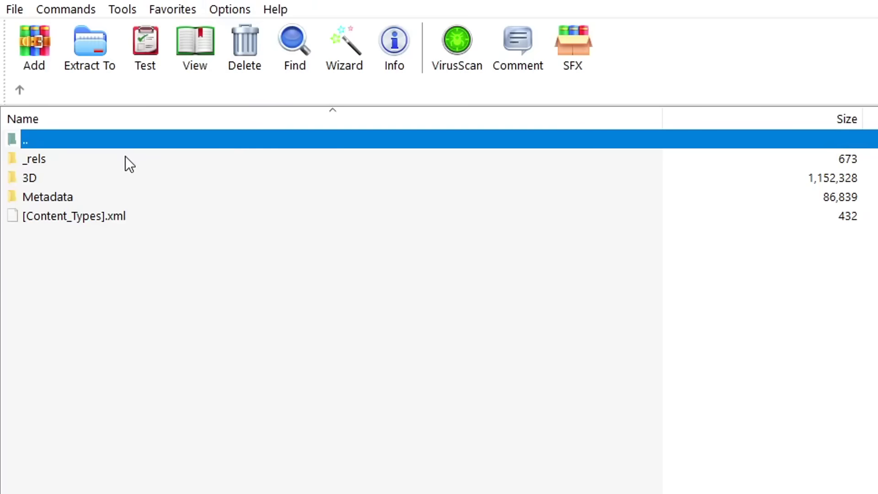
Browse into the archive's 3D and Objects folders to find the Support_Test model
double_click(48, 178)
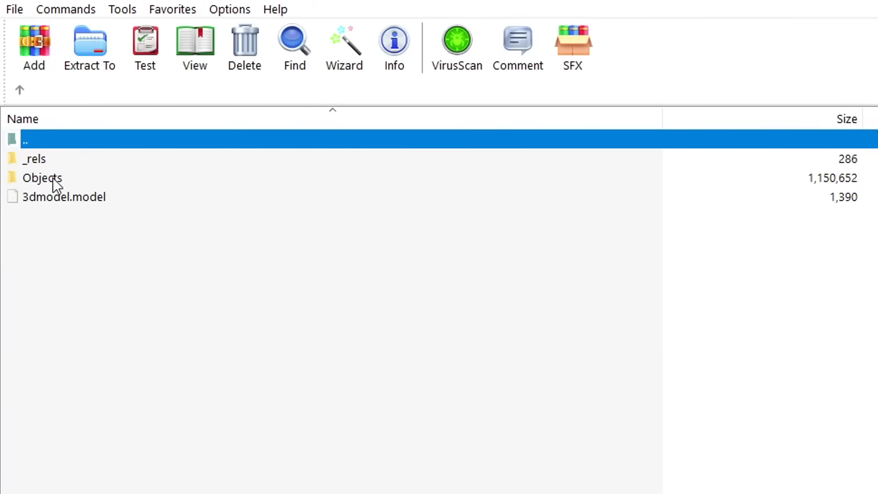
double_click(61, 175)
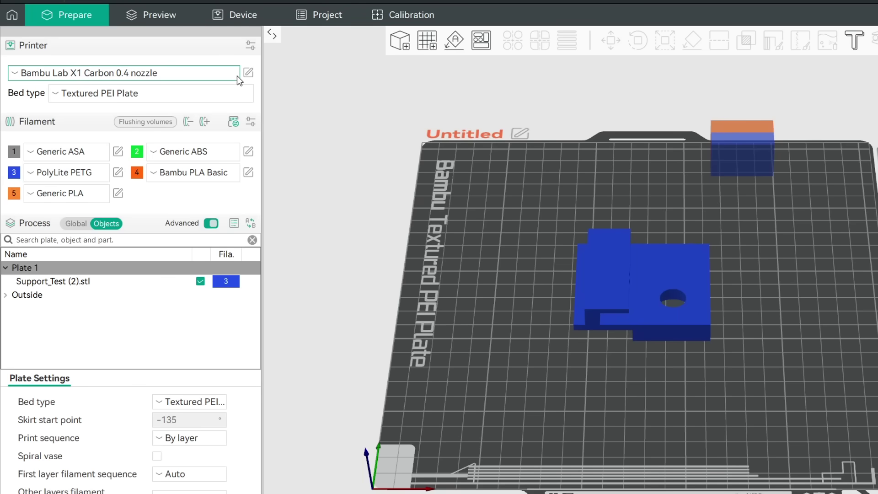
Glance at the X1 Carbon printer settings, then show the process Support options
left_click(249, 73)
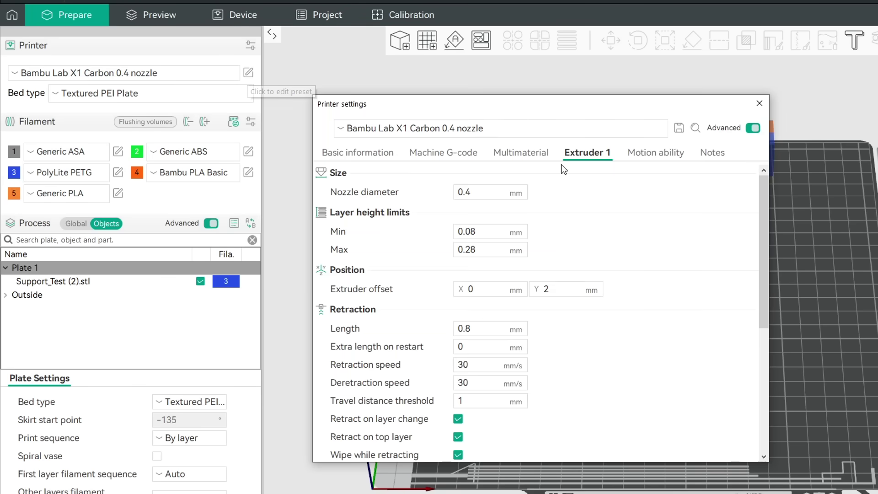
key("Escape")
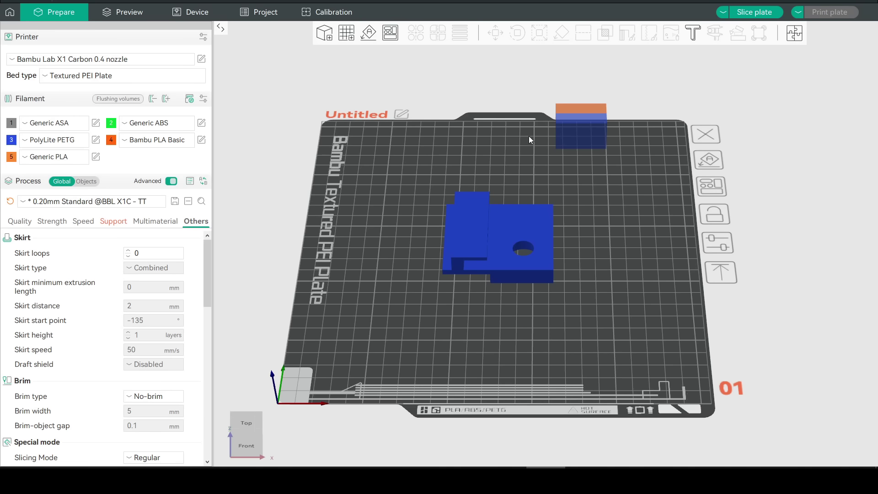
scroll(435, 207, "up", 2)
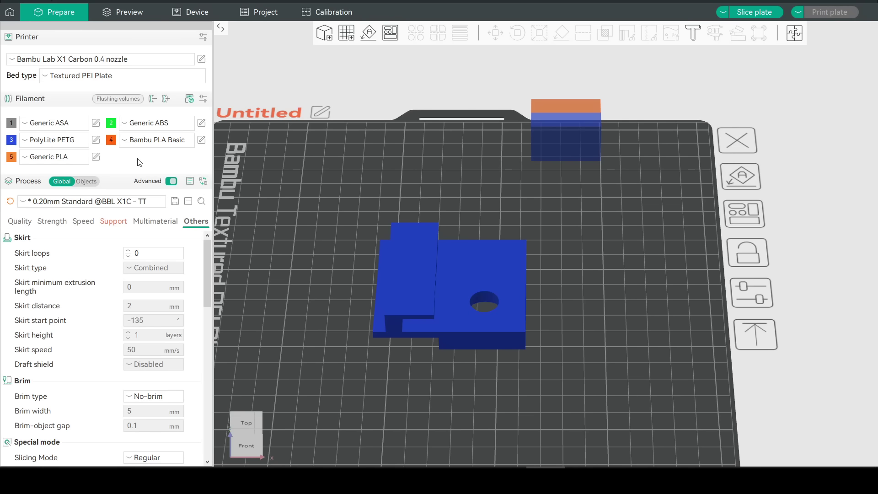
left_click(113, 221)
scroll(196, 253, "down", 5)
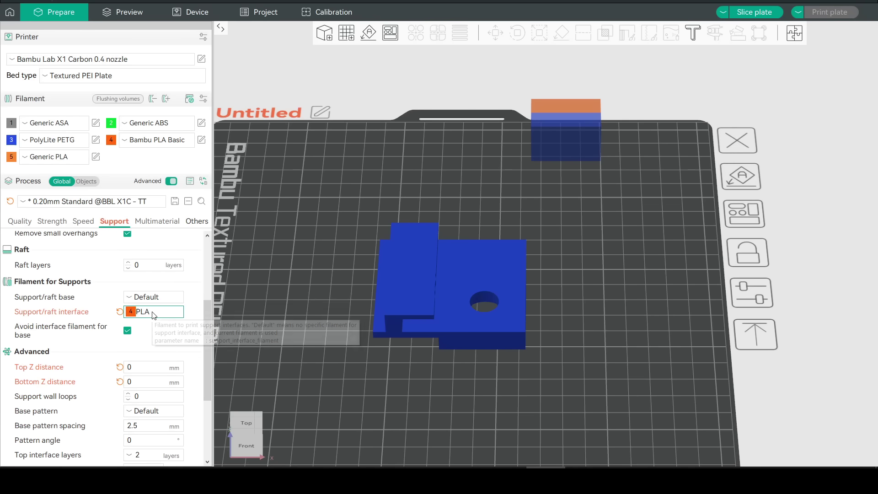
Slice the support test plate and orbit the preview to an elevated angle
left_click(752, 12)
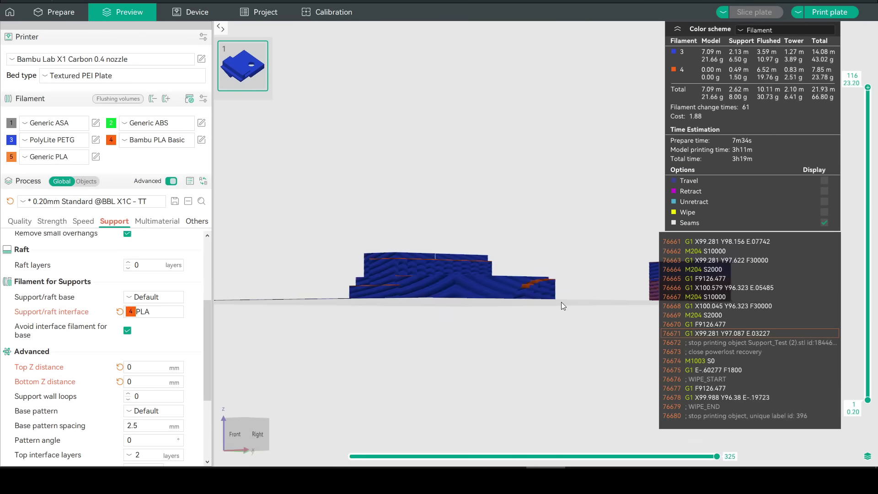
left_click_drag(561, 302, 619, 328)
scroll(528, 225, "up", 2)
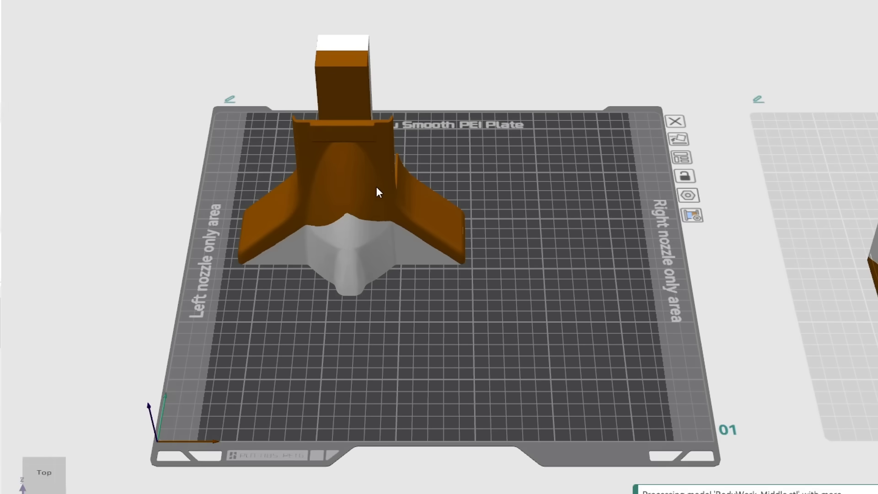
Select BodyWork_Rear, enter Color Painting with N, and orbit to view its back
left_click(376, 188)
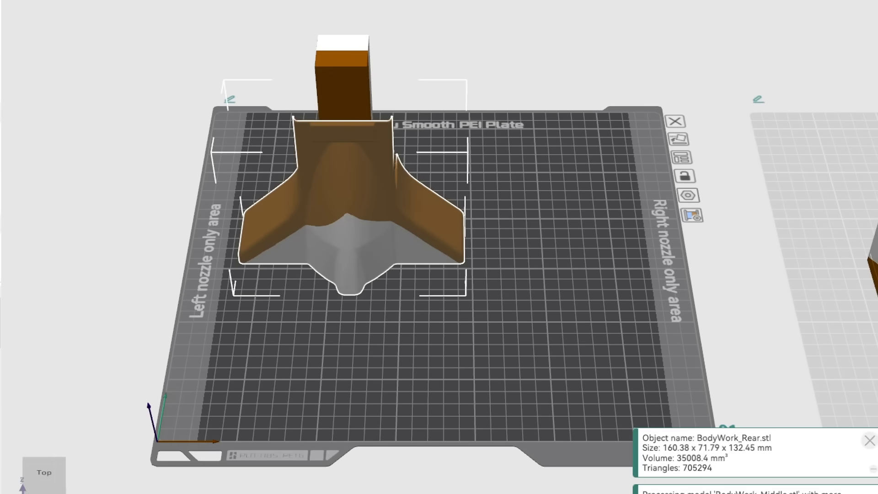
key("n")
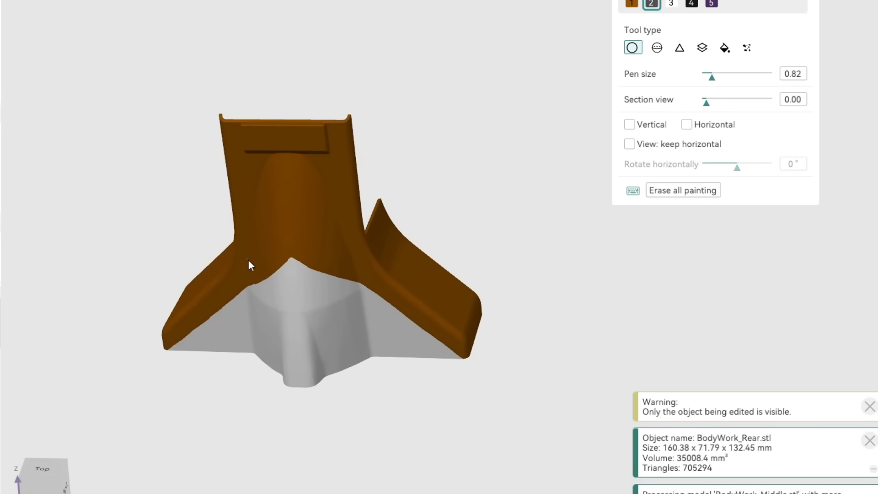
left_click_drag(237, 412, 220, 441)
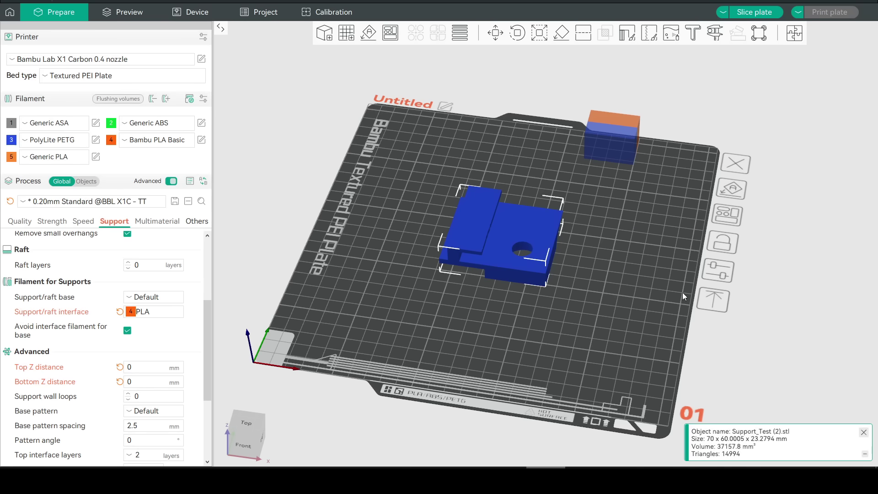
Switch to Chrome and scroll the Printables page toward the Model files section
key("alt+Tab")
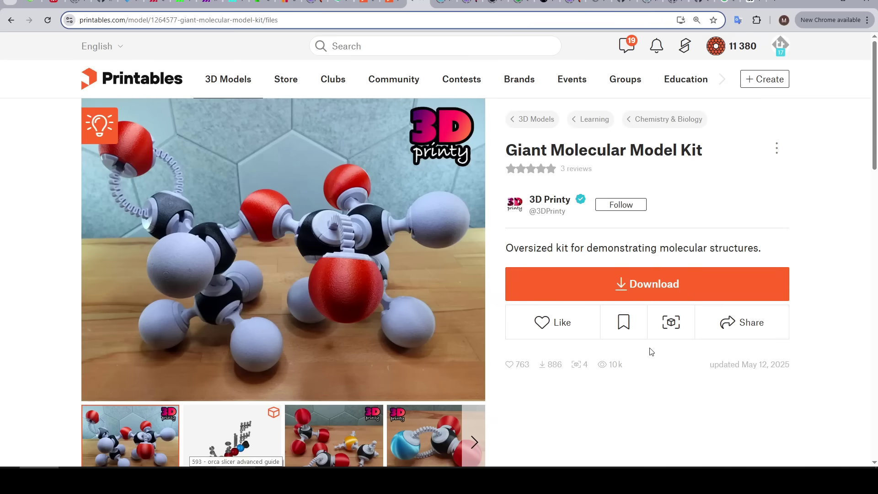
scroll(639, 353, "down", 10)
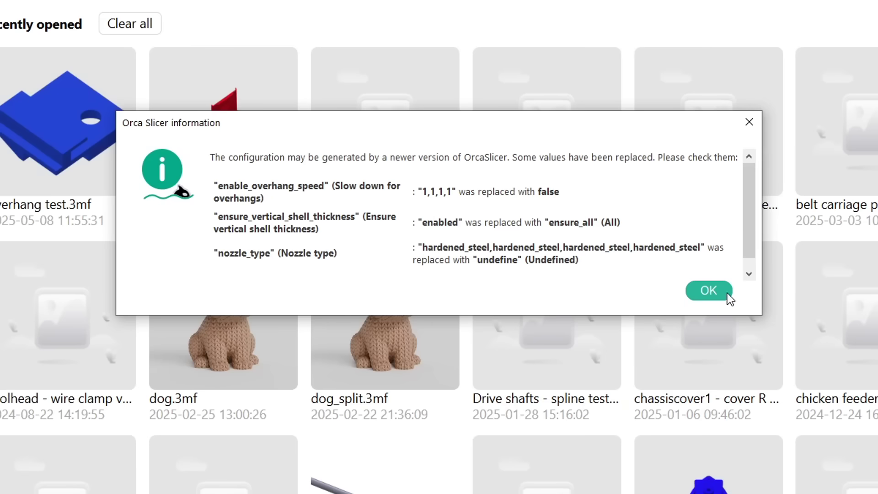
Acknowledge the replaced-values notice and dismiss the extruder addressing error so the H2D project loads
left_click(710, 292)
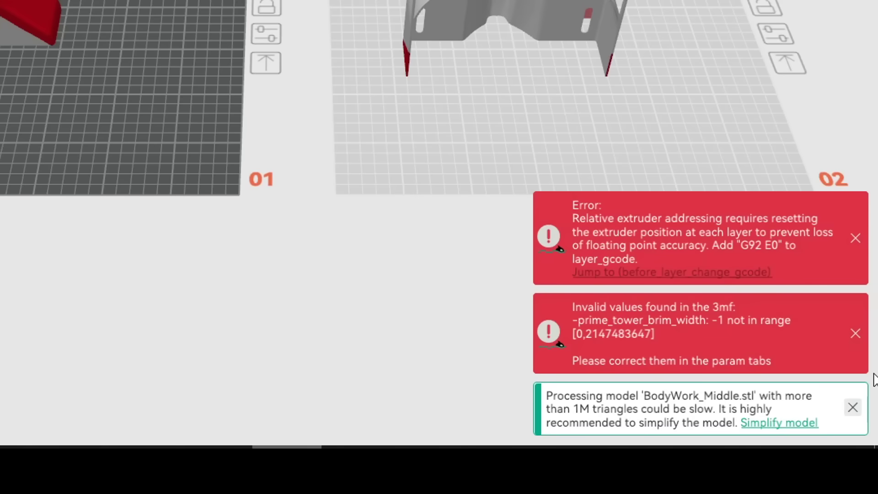
left_click(855, 238)
Switch the printer to Bambu Lab X1 Carbon 0.4 nozzle, discarding H2D changes, and move the prime tower back
left_click(856, 334)
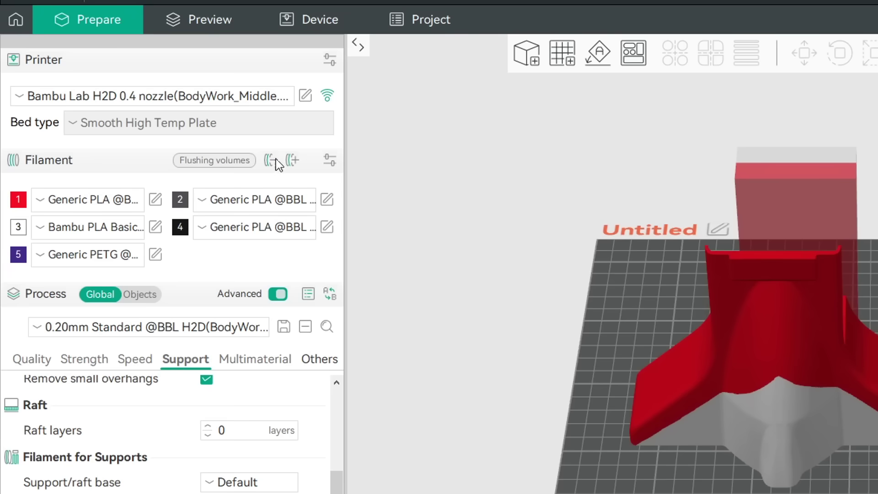
left_click(251, 100)
scroll(224, 246, "down", 7)
scroll(224, 246, "down", 1)
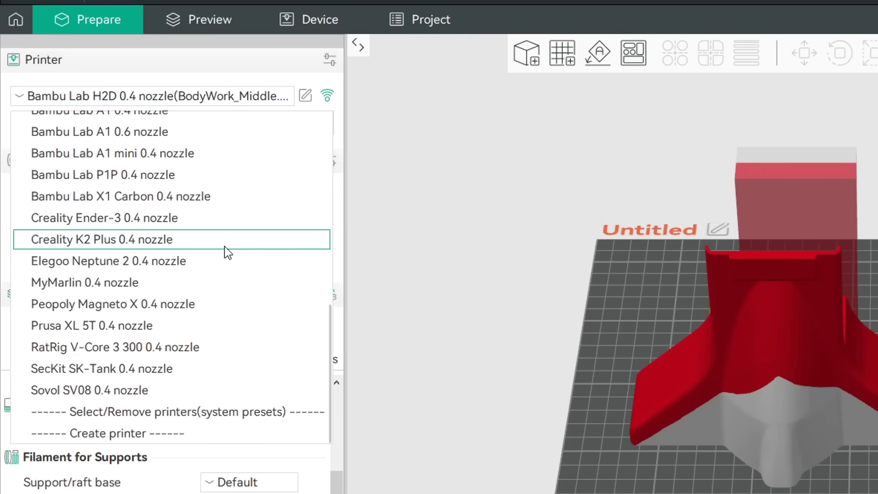
left_click(180, 202)
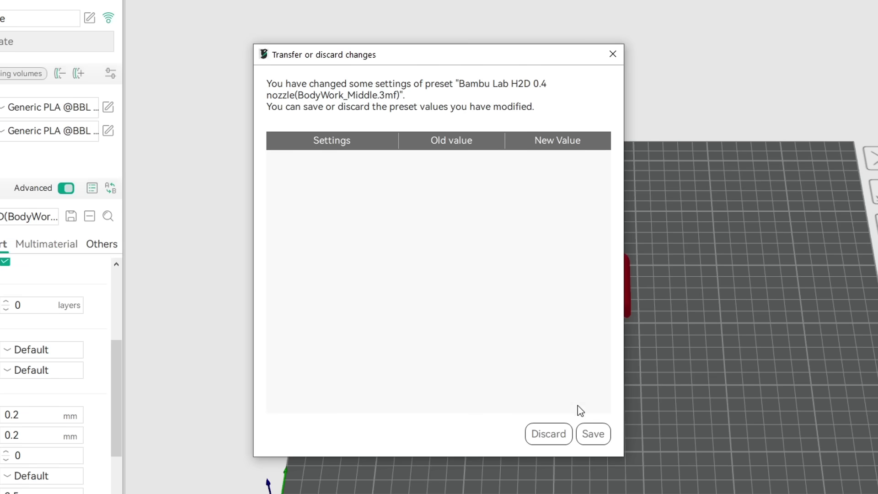
left_click(556, 434)
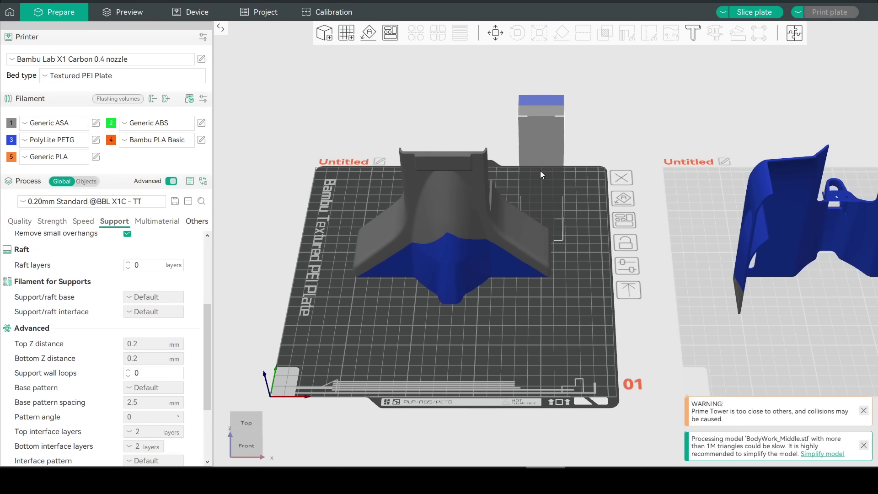
left_click_drag(541, 174, 552, 154)
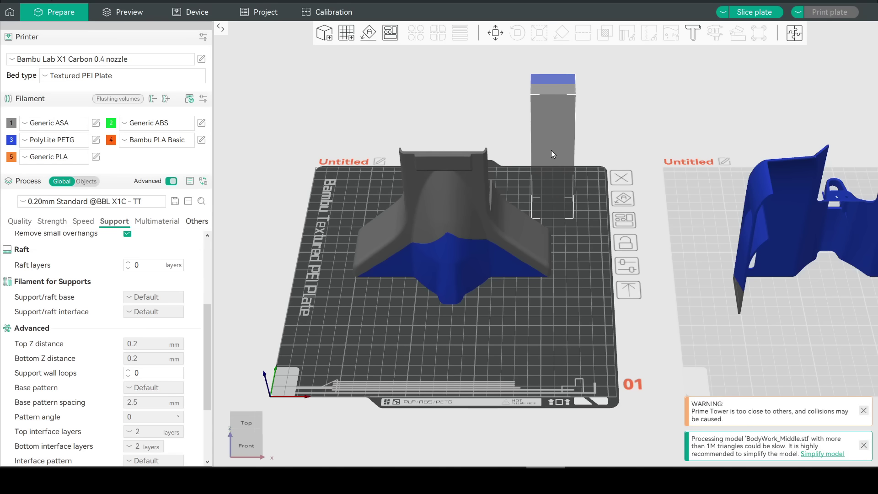
Recolour filament 1 white and filament 3 red, then slice the plate
left_click(15, 125)
left_click(108, 77)
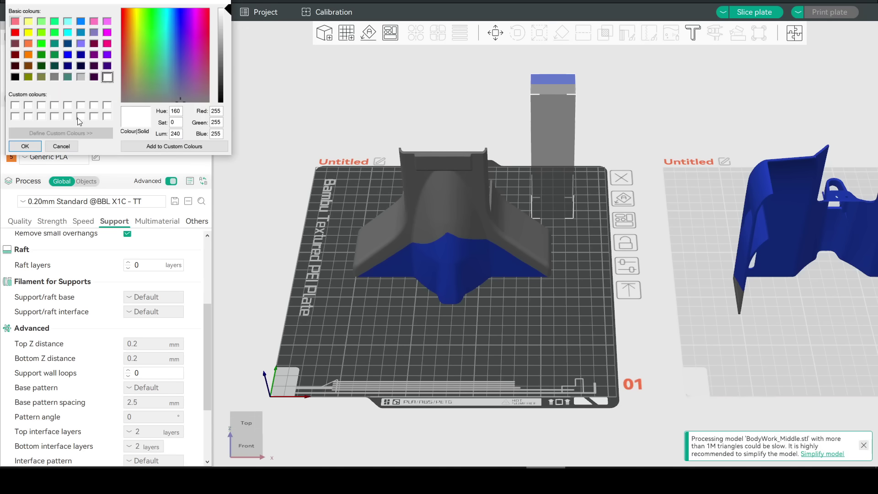
left_click(41, 146)
left_click(16, 142)
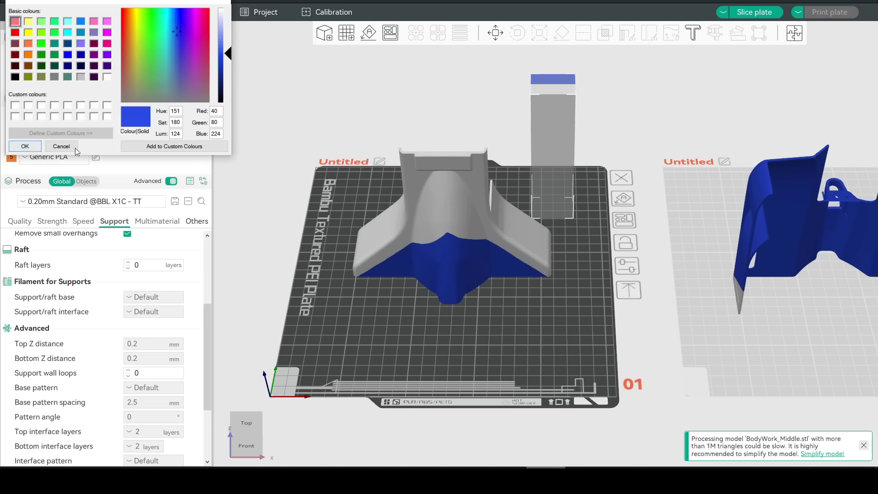
left_click(15, 32)
left_click(25, 146)
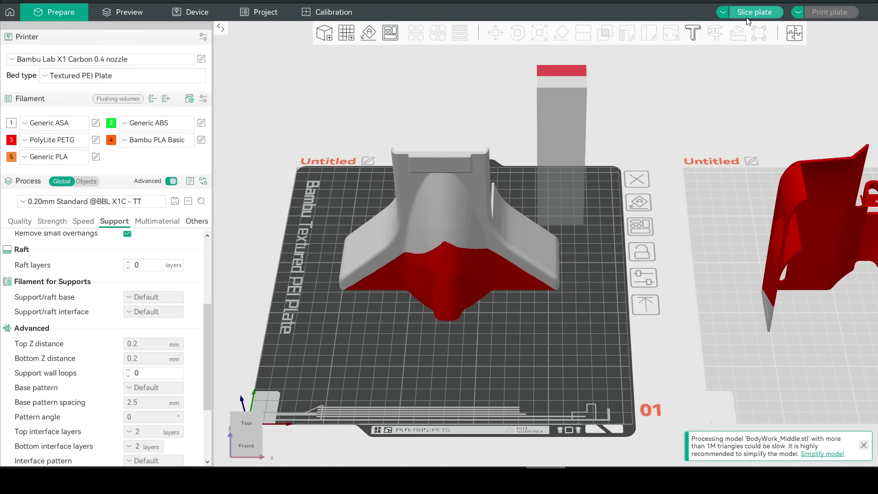
left_click(748, 17)
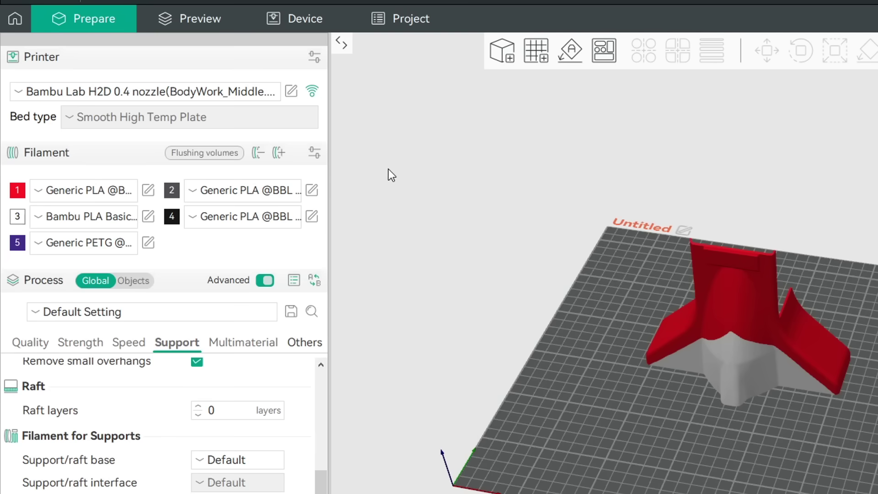
Save the printer settings as user preset 'Bambu Lab H2D 0.4 nozzle' and keep it selected
left_click(292, 92)
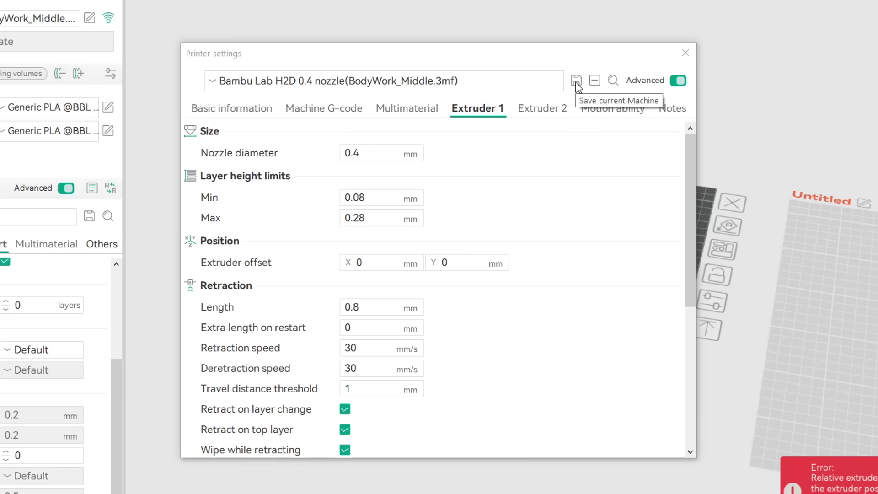
left_click(577, 81)
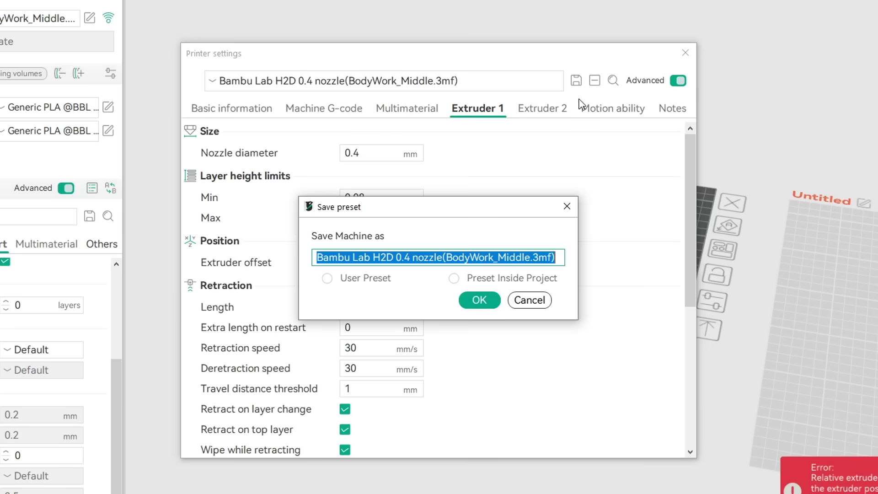
left_click(562, 274)
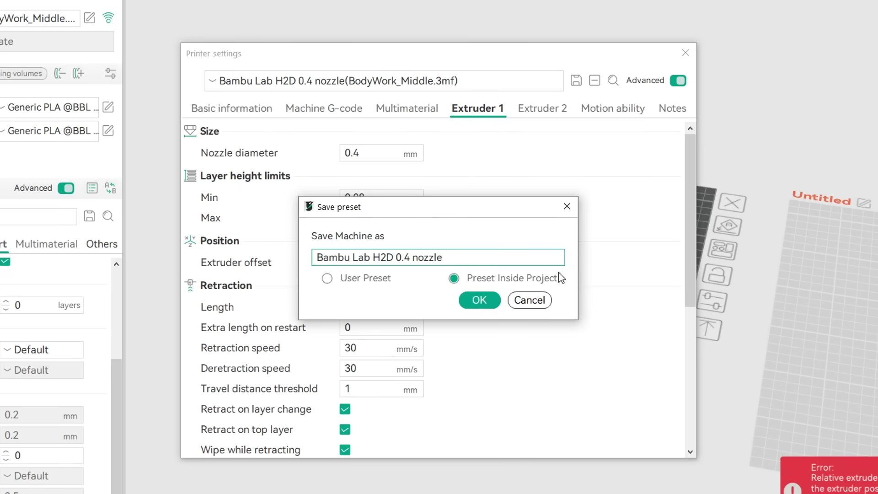
left_click(328, 279)
left_click(482, 302)
left_click(50, 21)
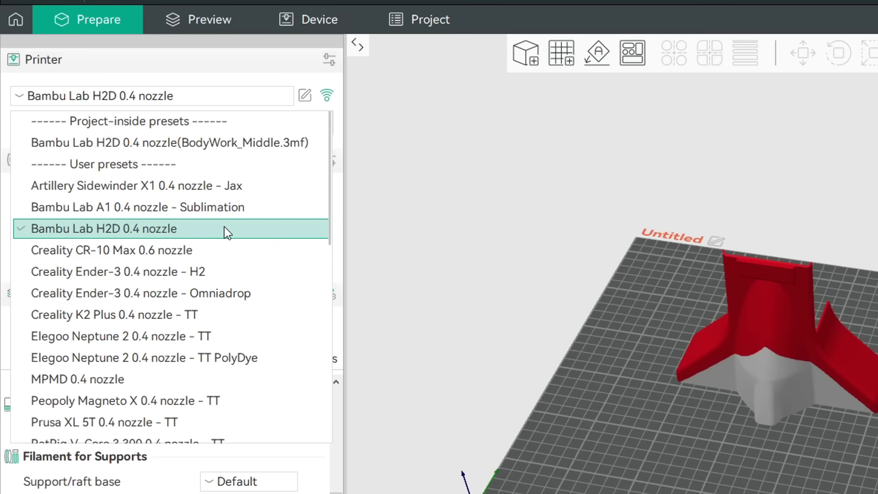
left_click(224, 229)
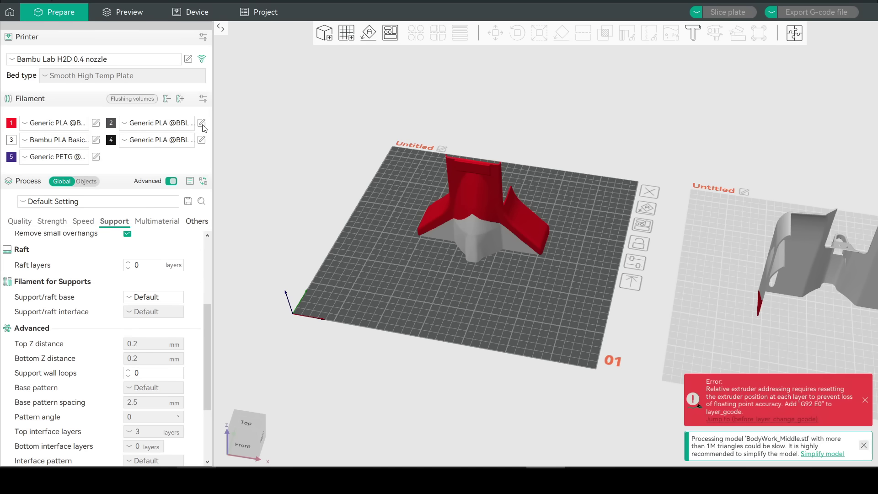
left_click(326, 199)
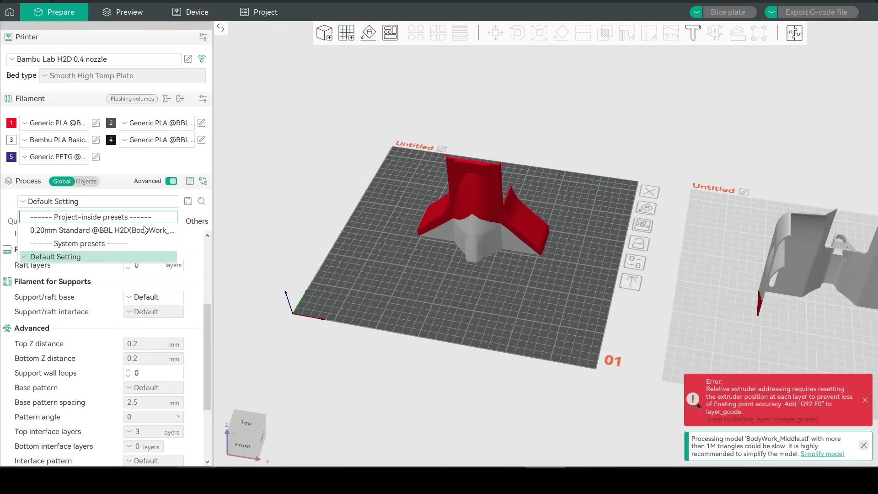
left_click(166, 231)
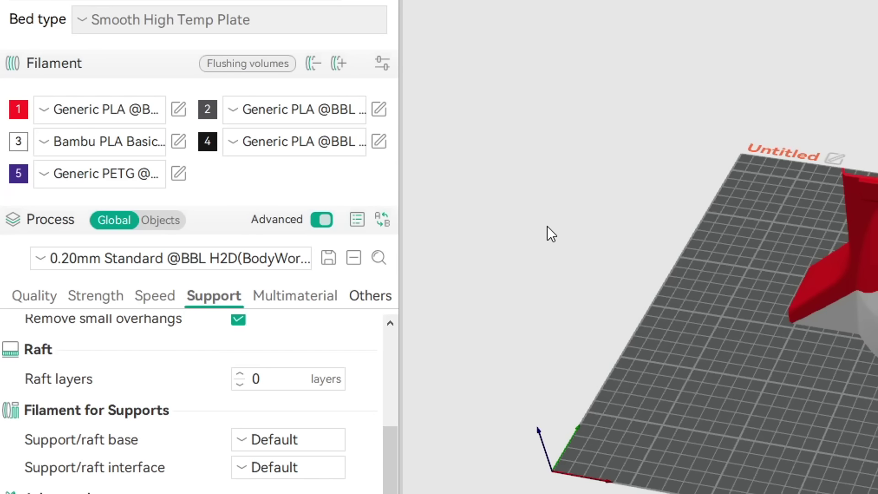
left_click(389, 224)
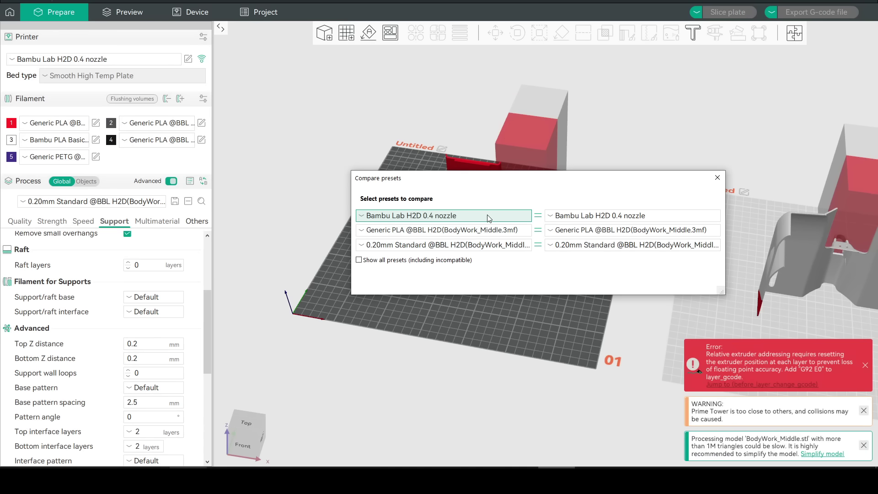
Pick a different printer preset on one side of the Compare presets dialog
left_click(506, 239)
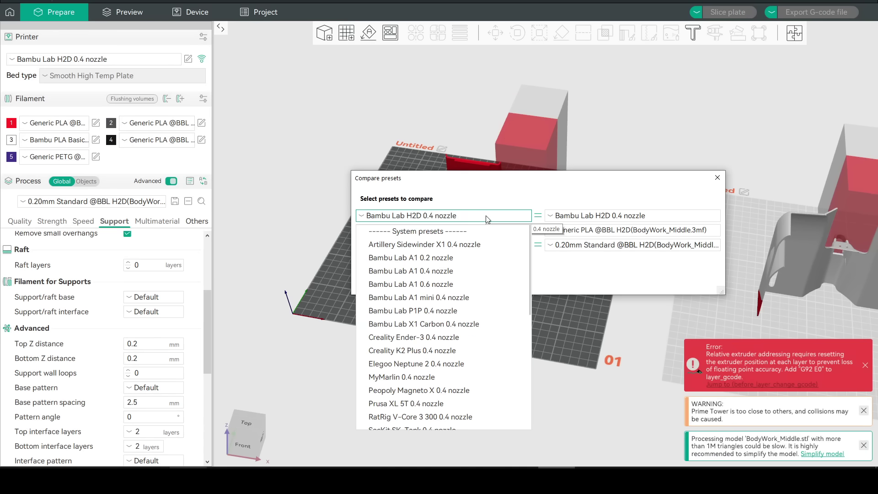